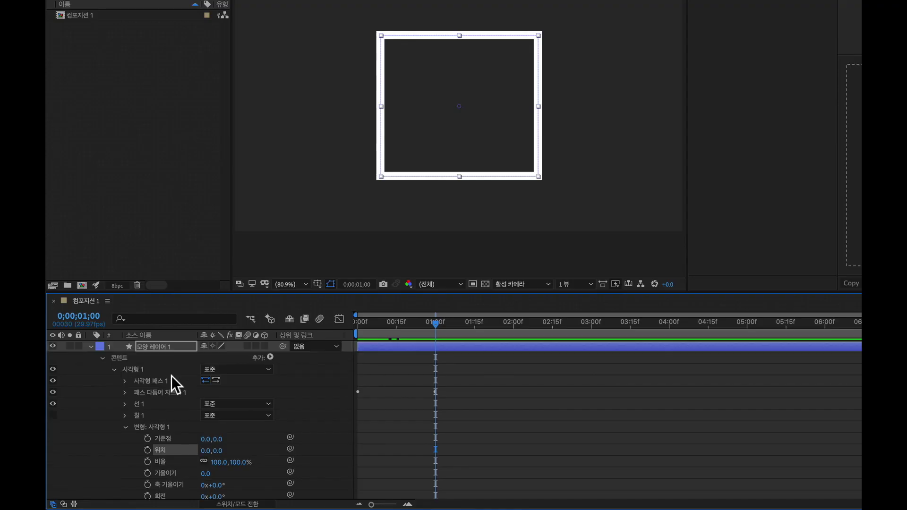
Add a new empty shape layer above the square's layer in the timeline.
click(151, 347)
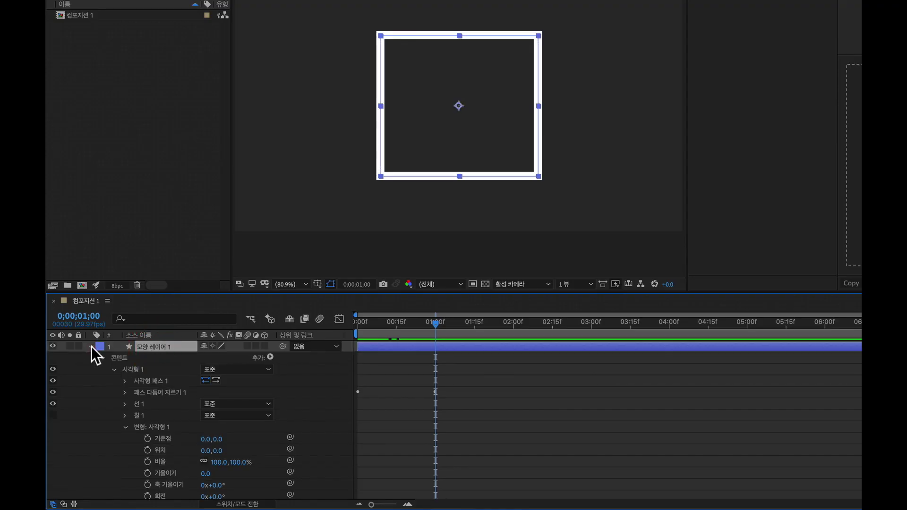
click(91, 346)
click(143, 388)
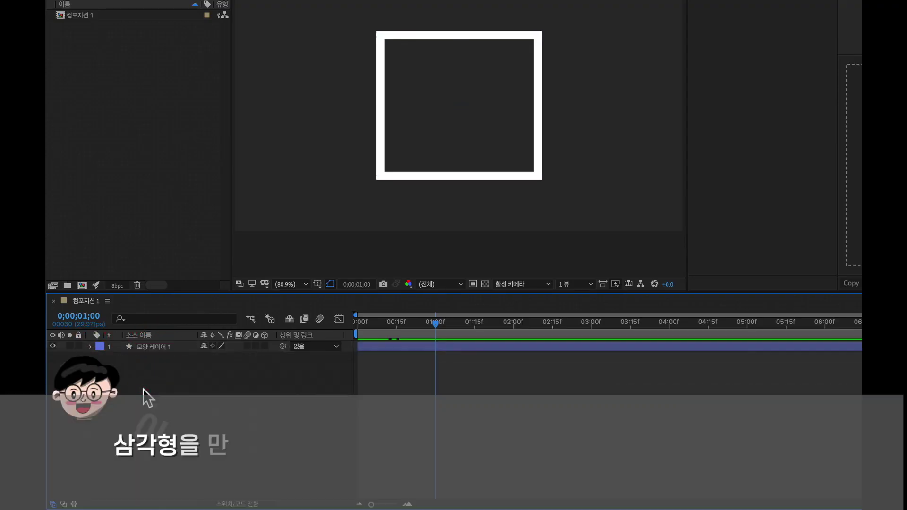
right_click(143, 389)
mouse_move(189, 399)
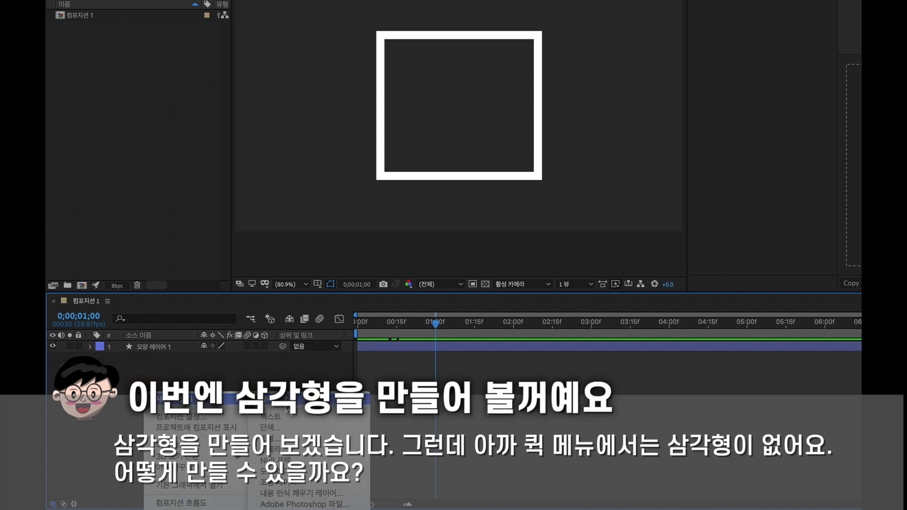
click(282, 482)
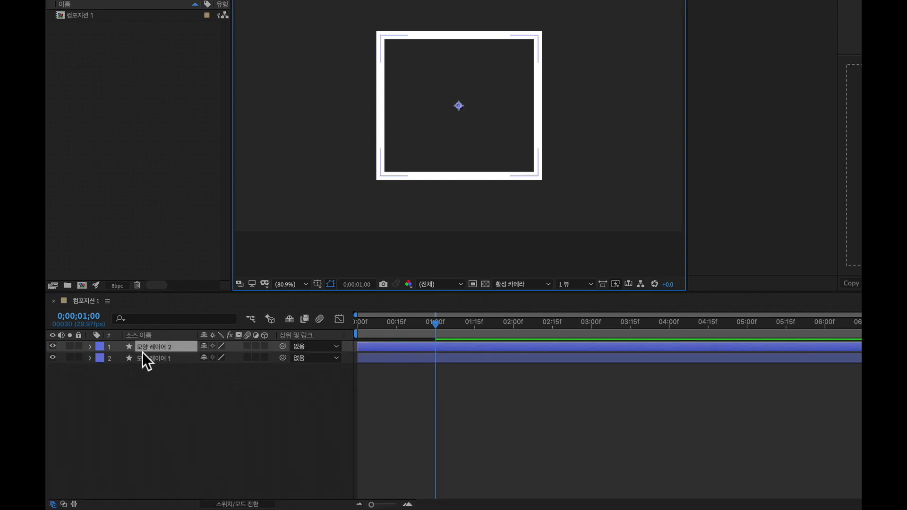
Hide the square's layer and return the current time to 0.
click(159, 358)
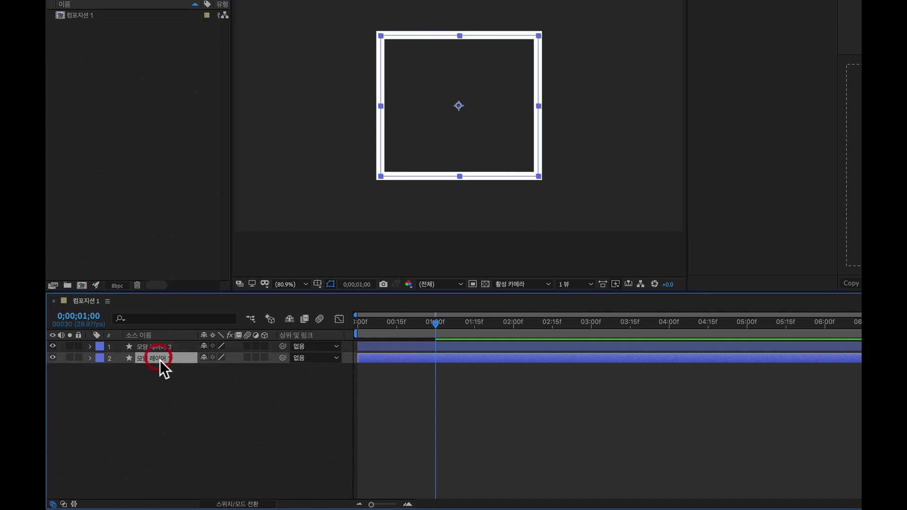
click(53, 358)
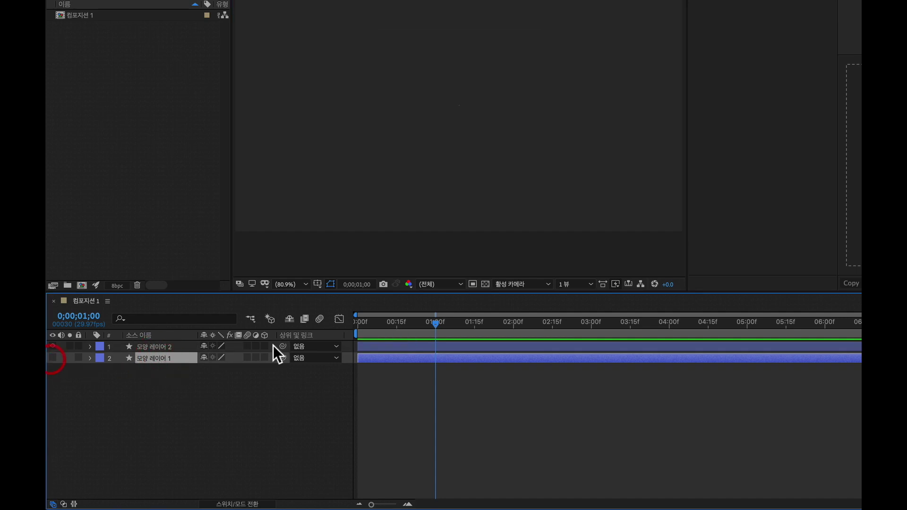
click(158, 346)
click(364, 326)
drag(362, 331, 357, 331)
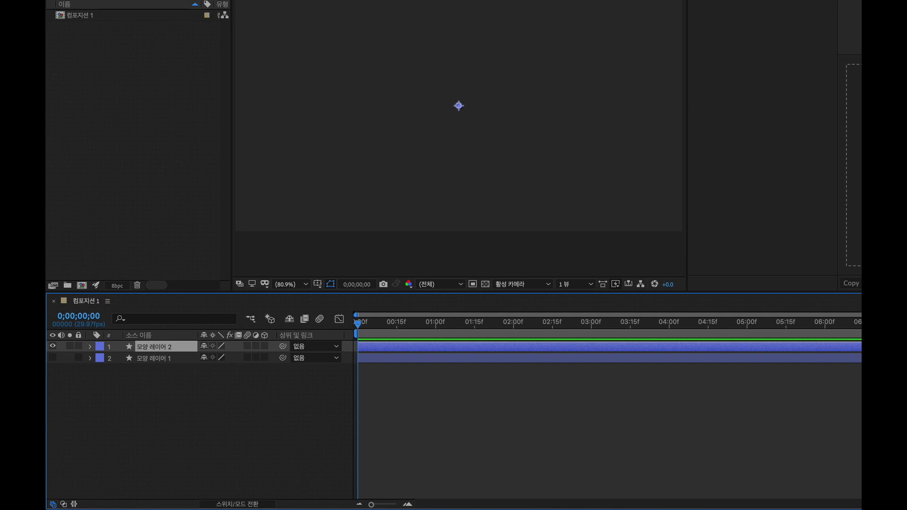
click(171, 18)
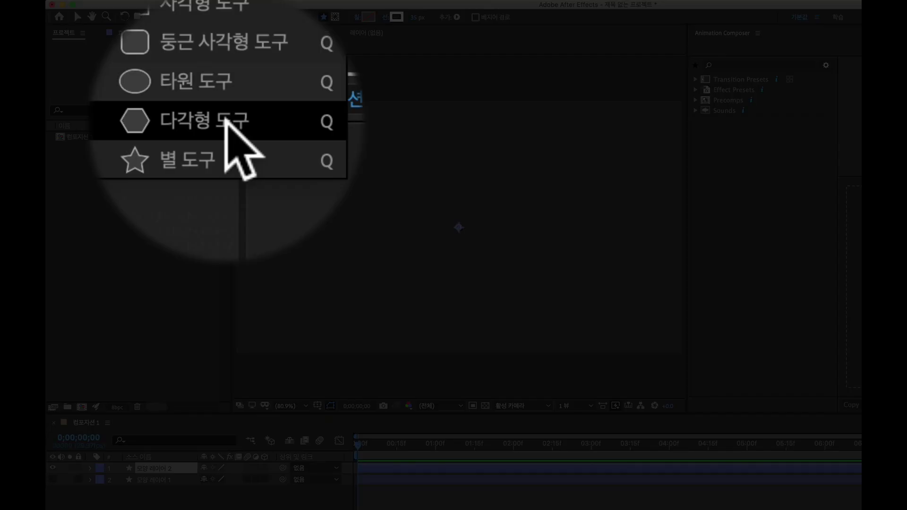
Draw a white-stroked pentagon with the Polygon Tool and expand Polystar 1 > Polystar Path 1.
click(201, 57)
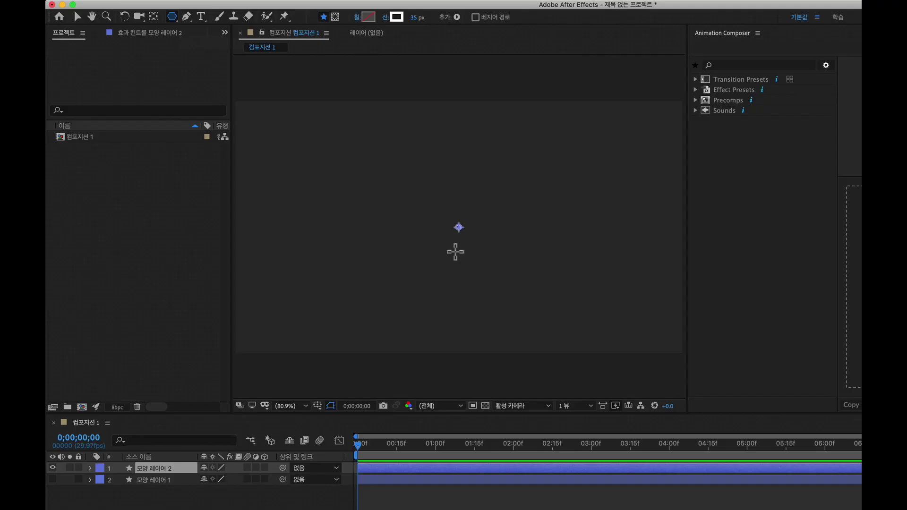
drag(419, 180, 461, 229)
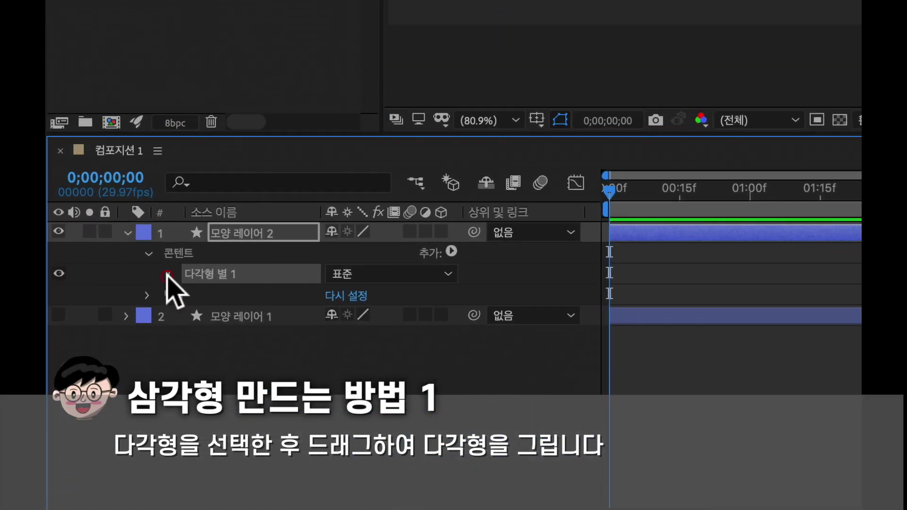
click(170, 275)
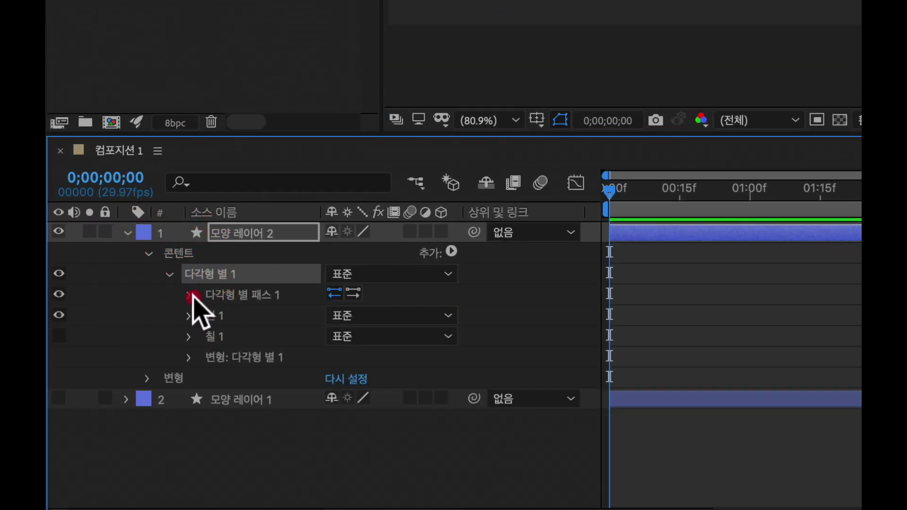
click(190, 296)
click(248, 296)
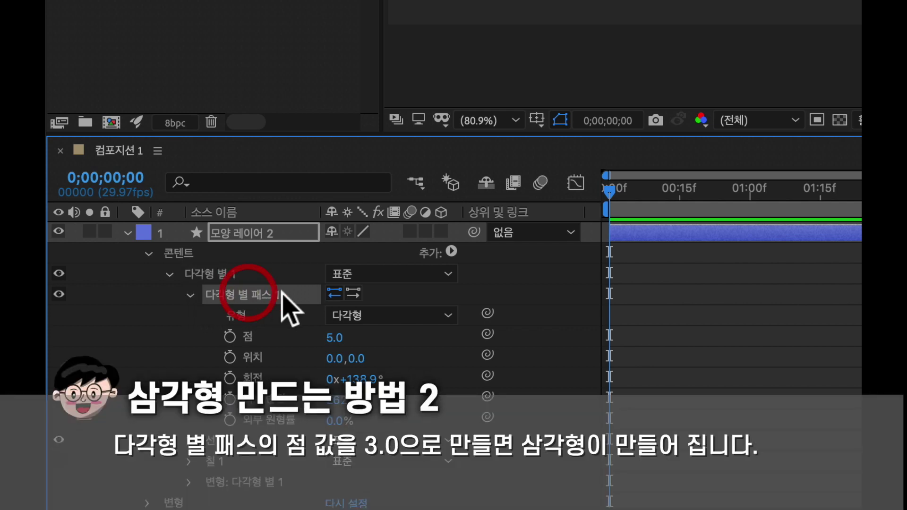
click(232, 275)
click(283, 295)
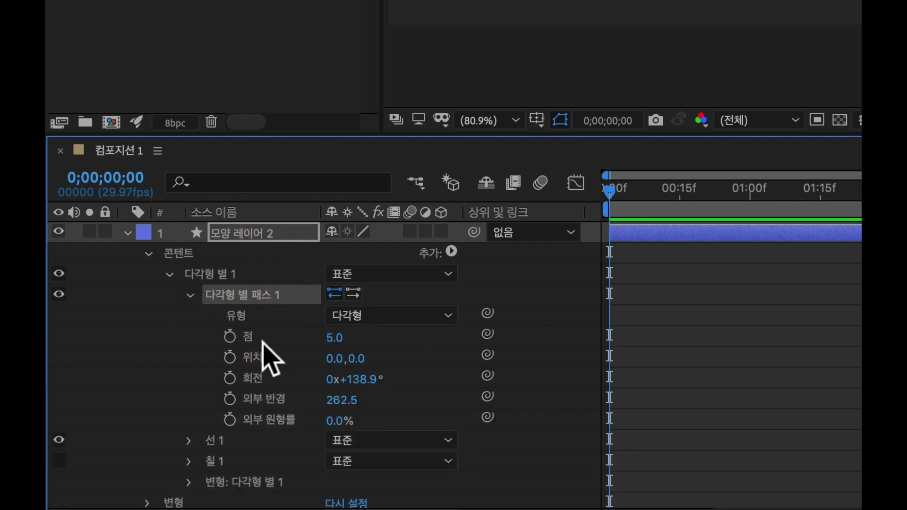
mouse_move(194, 414)
mouse_down()
mouse_move(204, 416)
mouse_move(191, 416)
mouse_up()
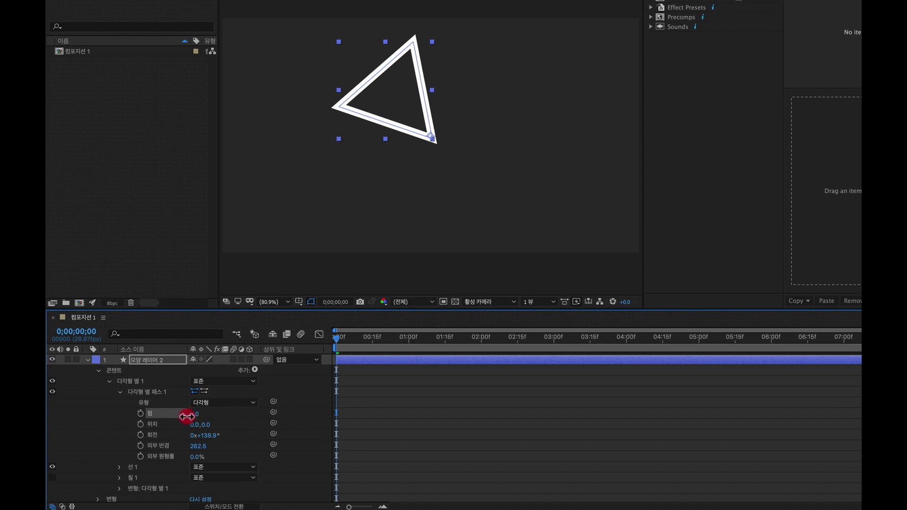
Set Points to 3 for a triangle, then key Points at 112 at 0;00;03;15.
drag(187, 416, 206, 419)
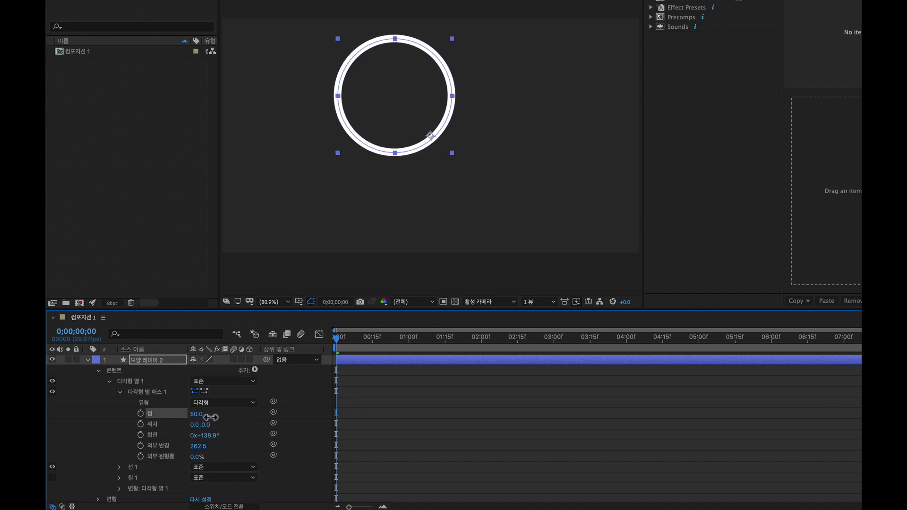
drag(211, 418, 200, 415)
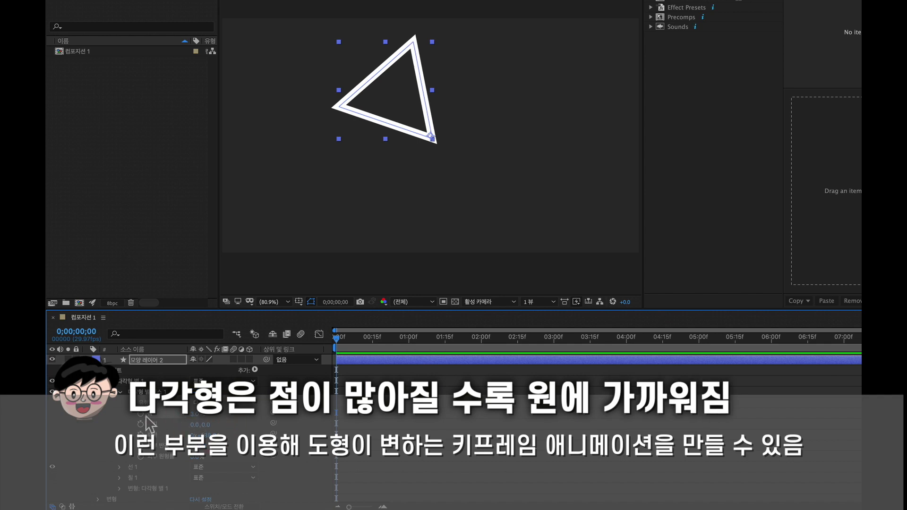
drag(442, 344, 588, 342)
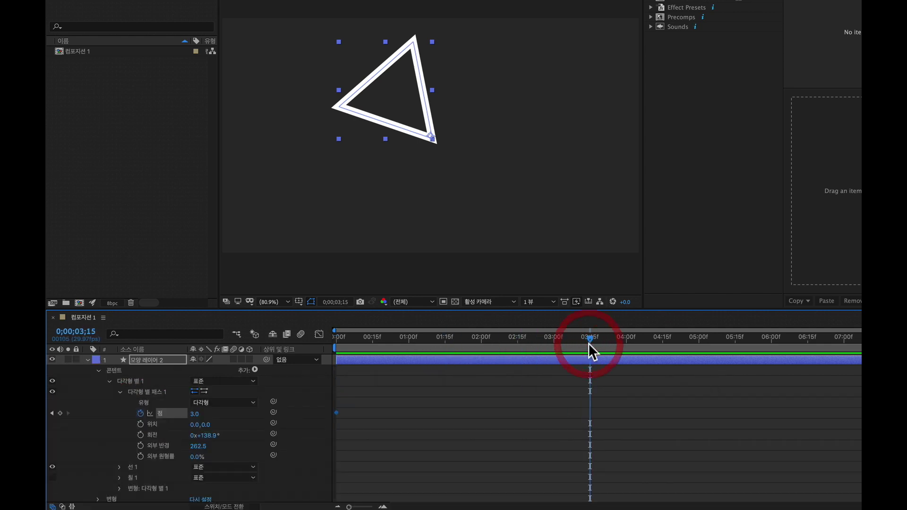
drag(196, 416, 254, 410)
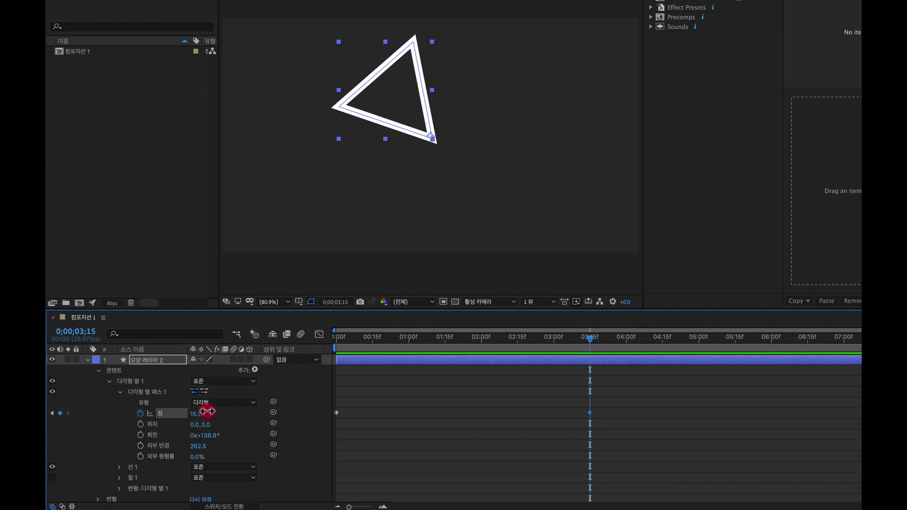
Preview the triangle-to-circle morph, then delete the 3;15 Points keyframe and return to 0.
drag(405, 337, 296, 342)
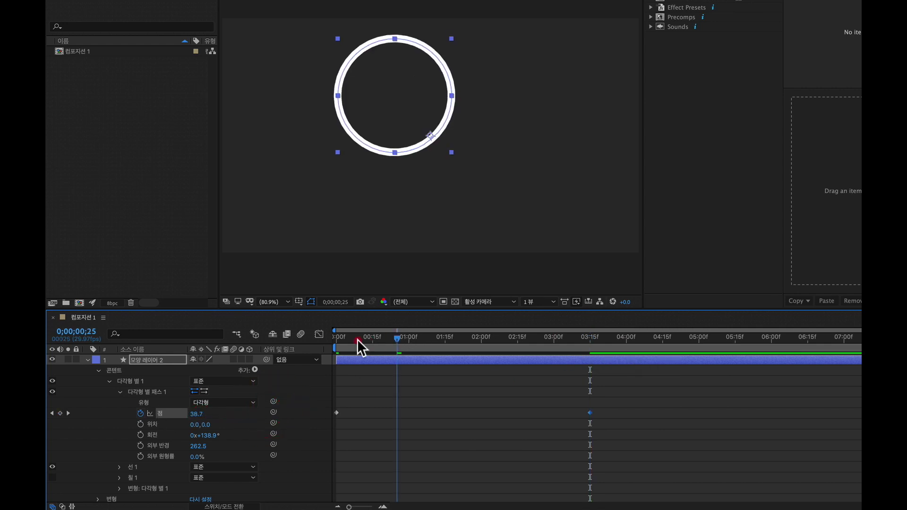
key(space)
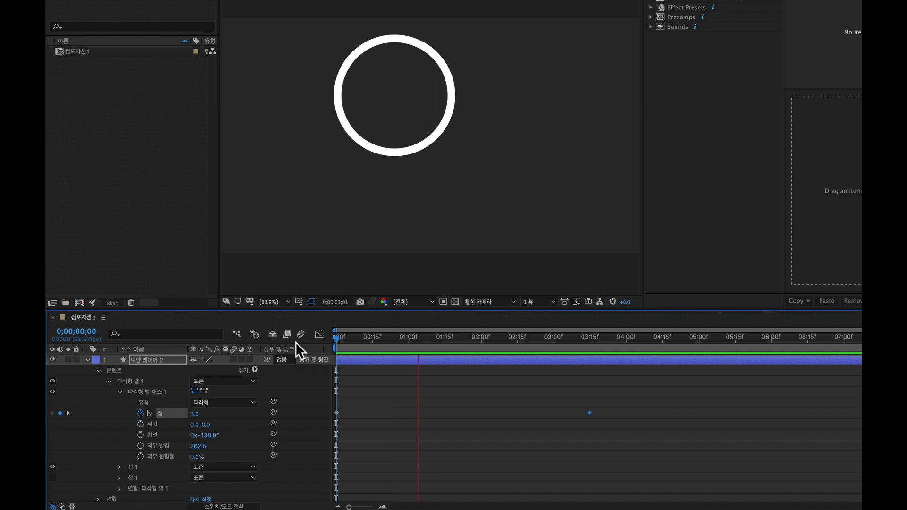
key(space)
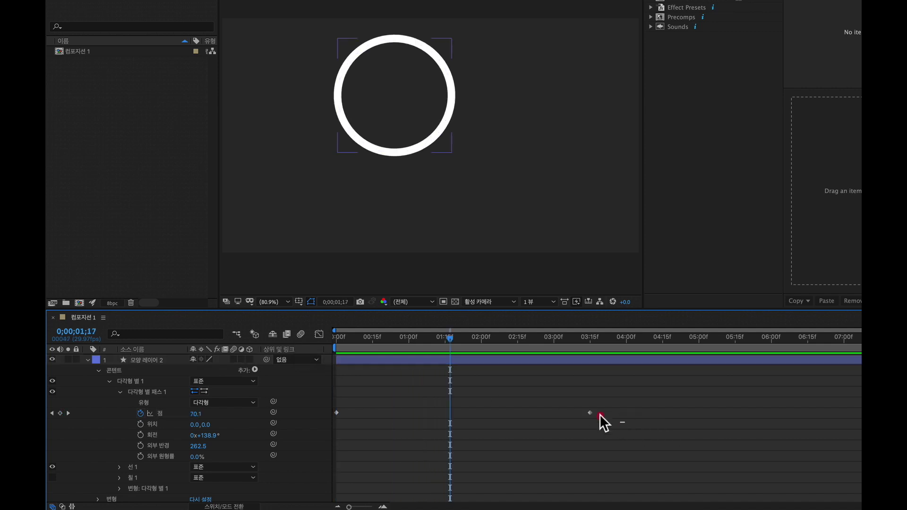
click(562, 399)
key(Delete)
drag(382, 342, 316, 345)
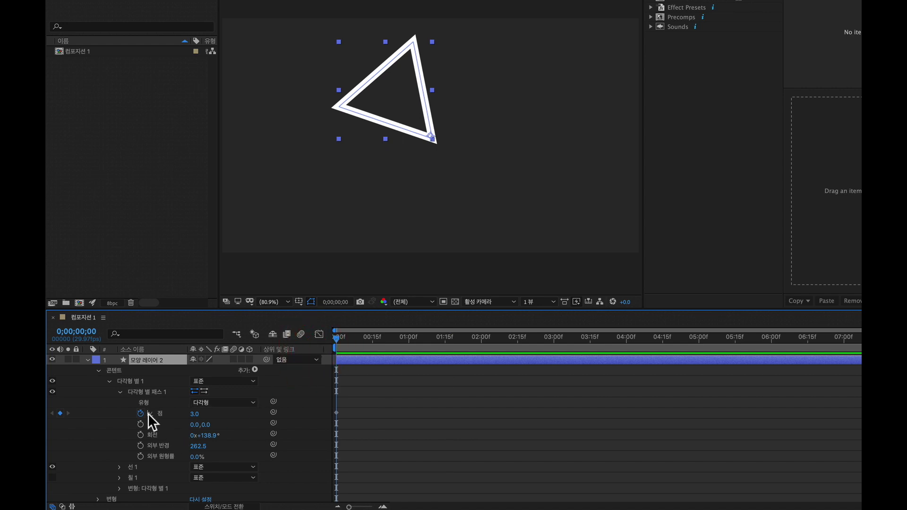
Set the triangle's outer radius to 280.5 and its outer roundness to 0%.
mouse_move(198, 446)
mouse_down()
mouse_move(225, 448)
mouse_move(192, 450)
mouse_up()
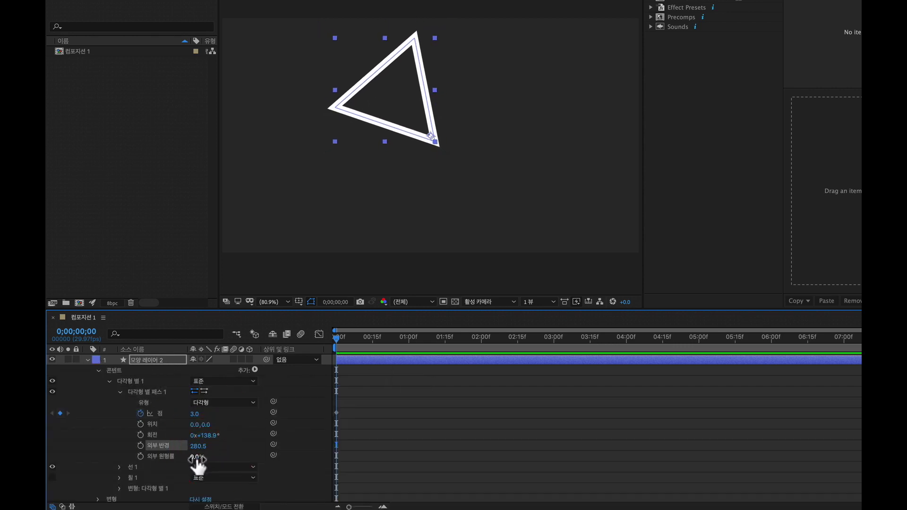
mouse_move(196, 459)
mouse_down()
mouse_move(364, 469)
mouse_move(197, 461)
mouse_up()
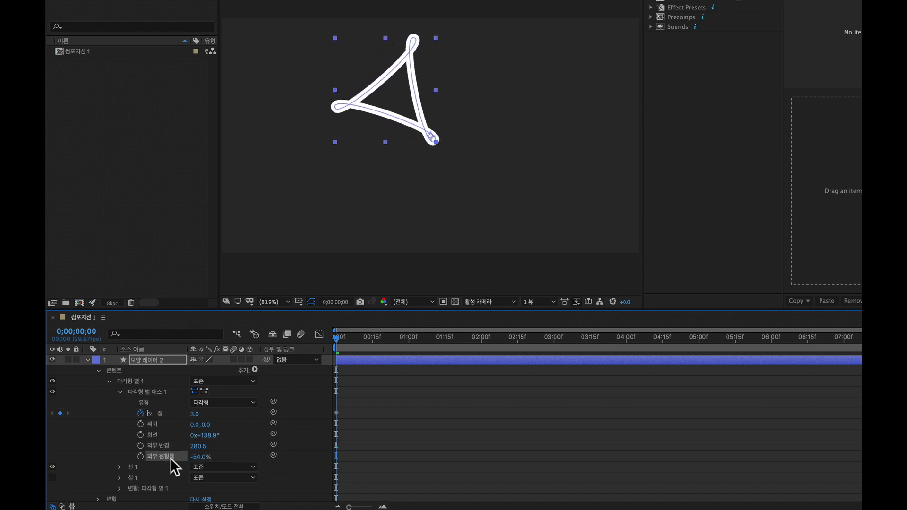
click(197, 456)
text(0)
key(Return)
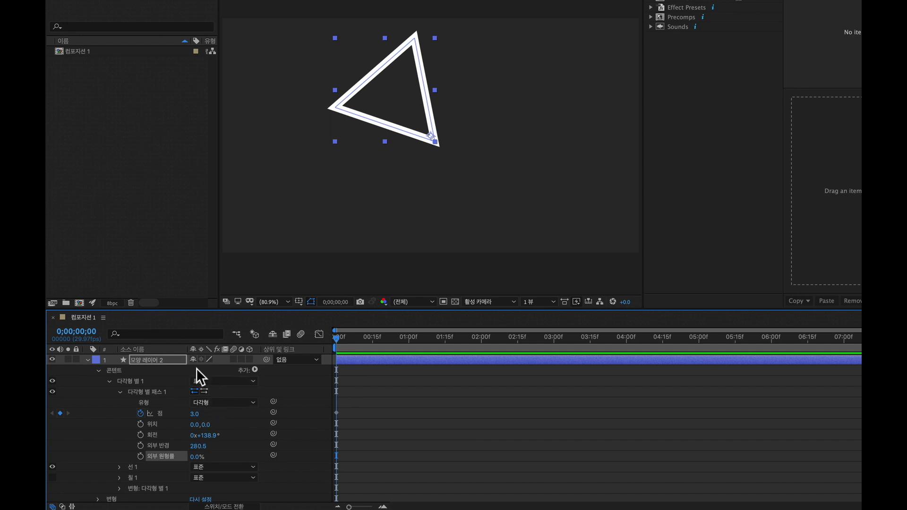
click(163, 363)
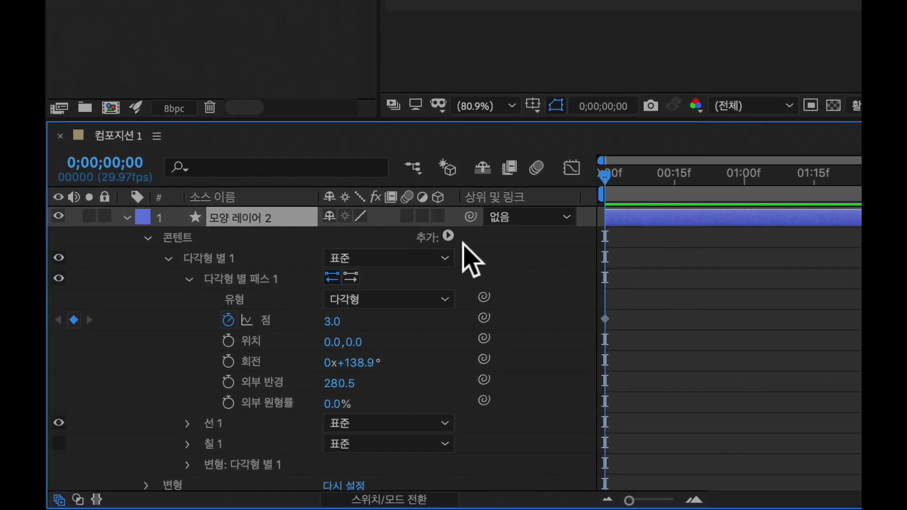
Add a Trim Paths operator to Shape Layer 2's contents.
click(448, 235)
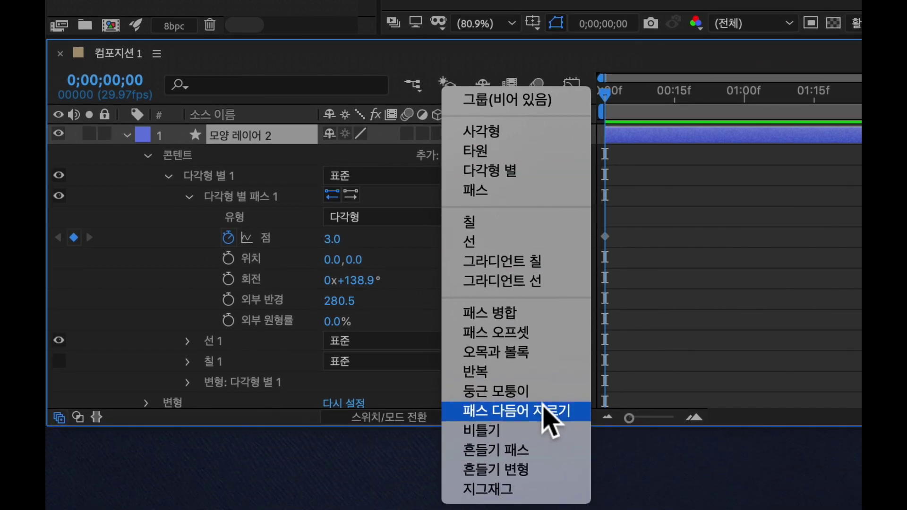
click(544, 410)
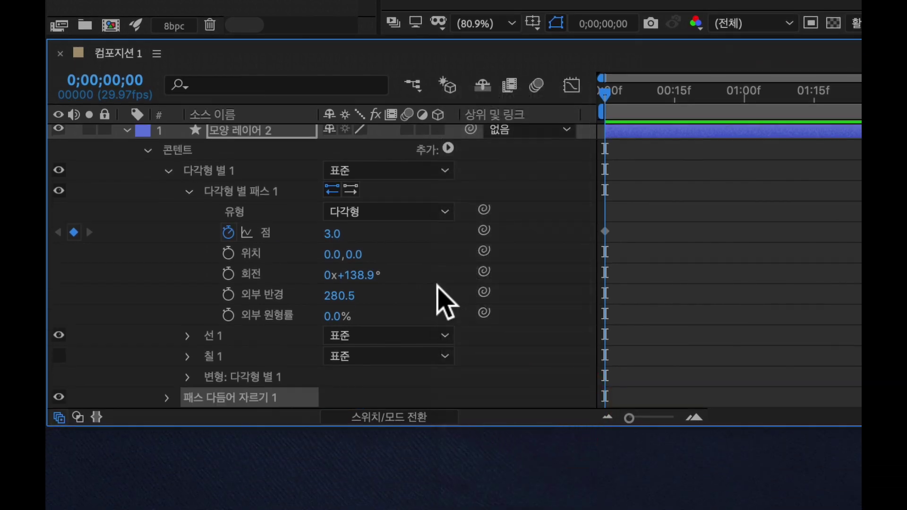
scroll(392, 316, down, 2)
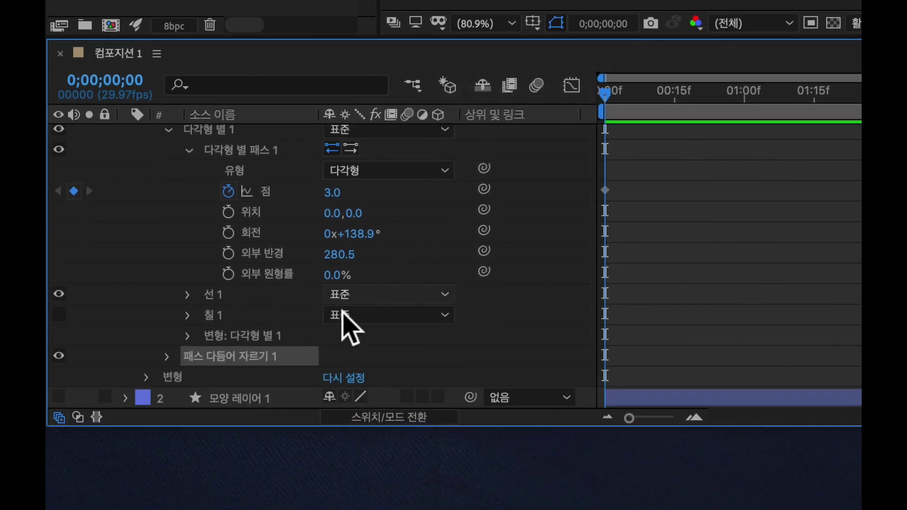
Key Trim Paths End from 0% at 0:00 to 100% at 1:00 and preview the draw-on.
click(166, 357)
scroll(334, 320, down, 2)
scroll(402, 342, down, 2)
drag(341, 318, 136, 458)
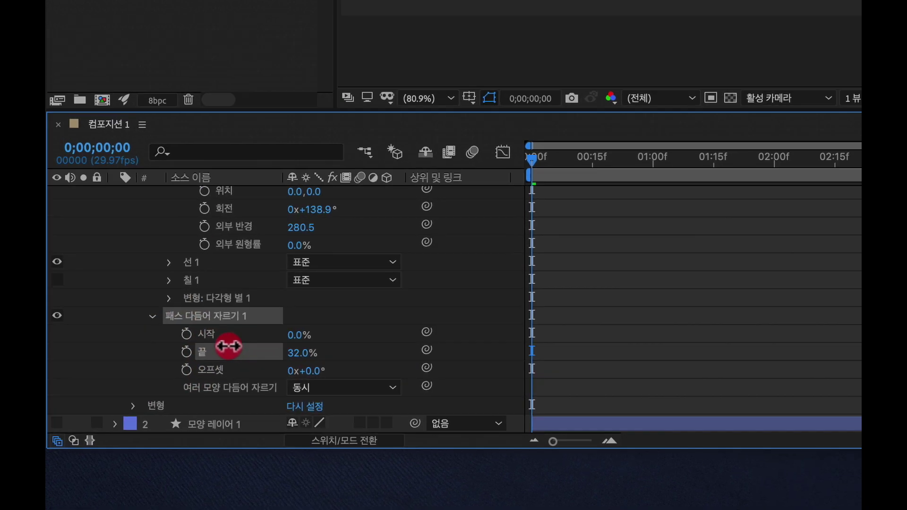
click(128, 451)
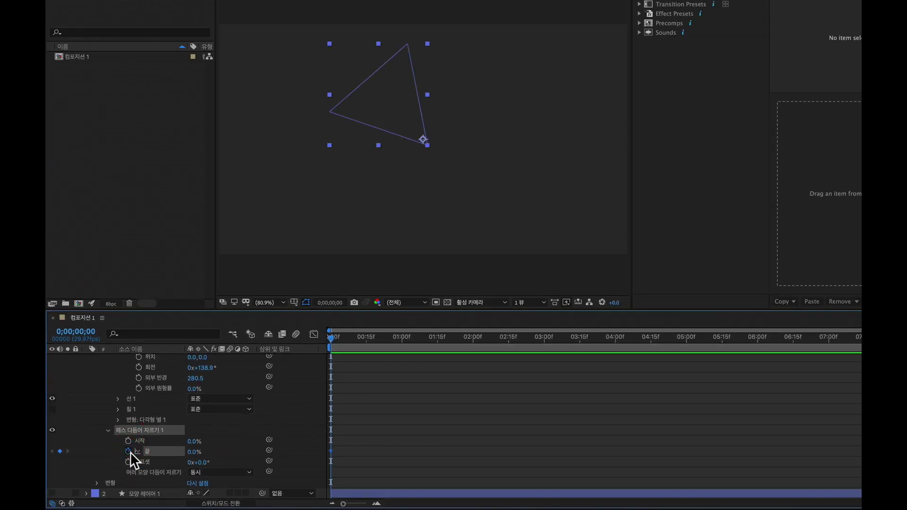
drag(370, 337, 401, 338)
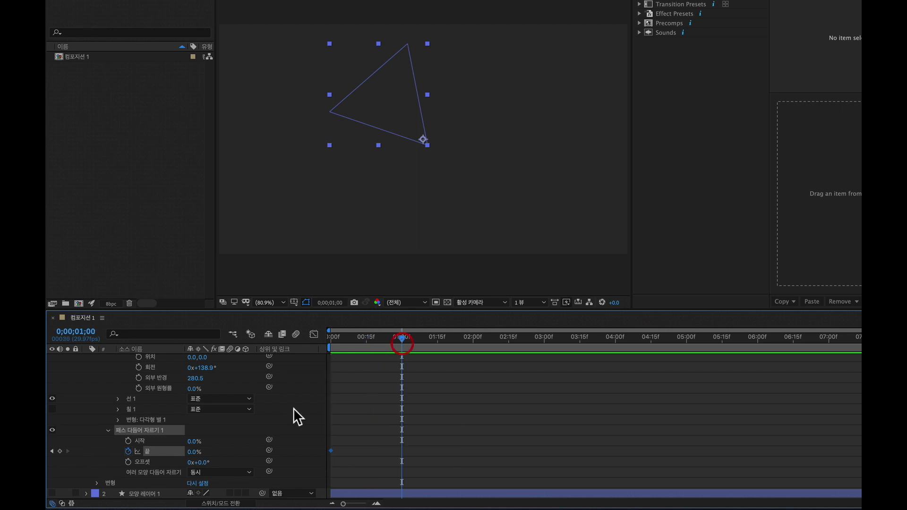
drag(194, 452, 275, 453)
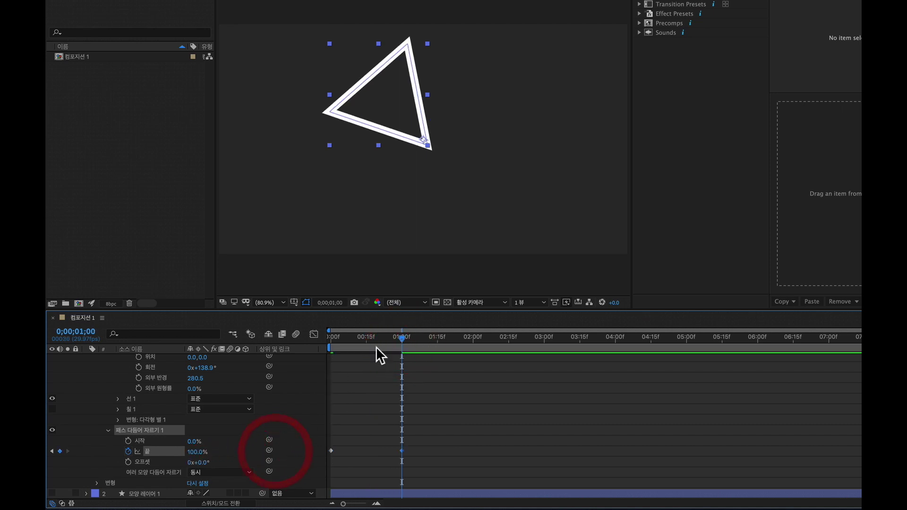
drag(377, 347, 333, 336)
key(space)
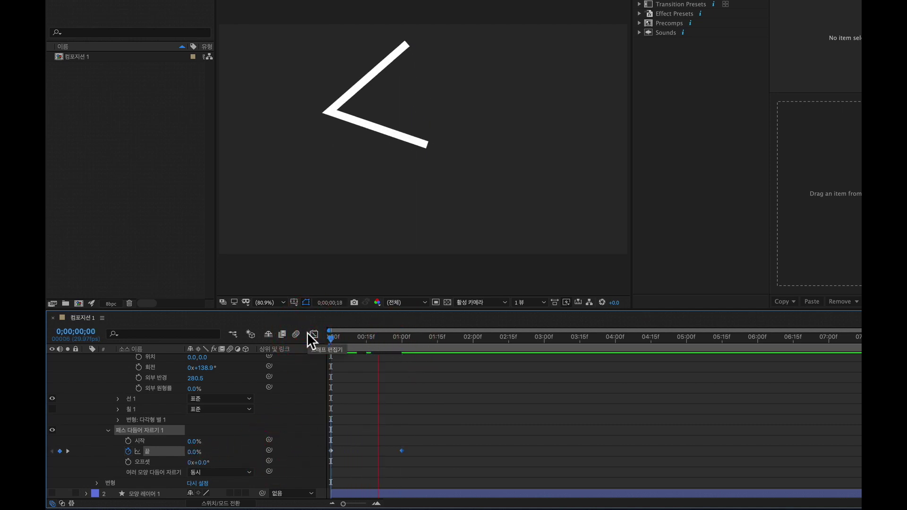
key(space)
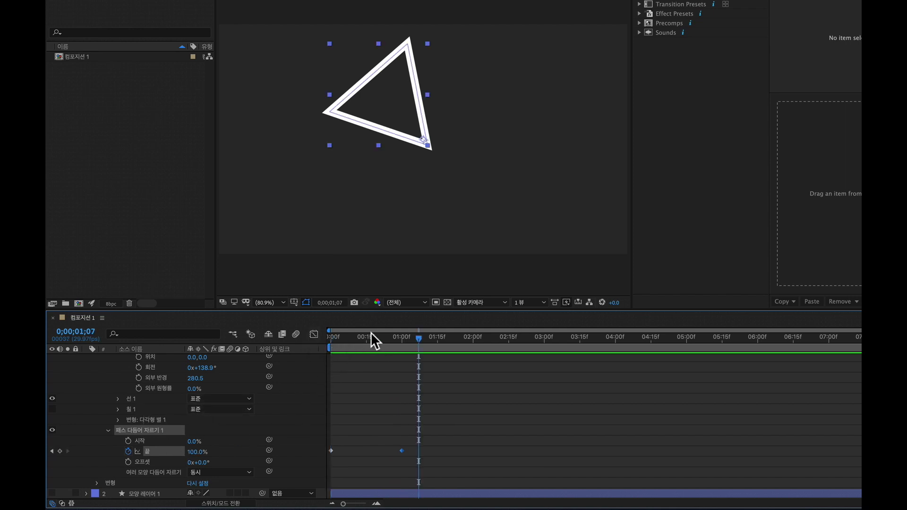
scroll(189, 393, up, 3)
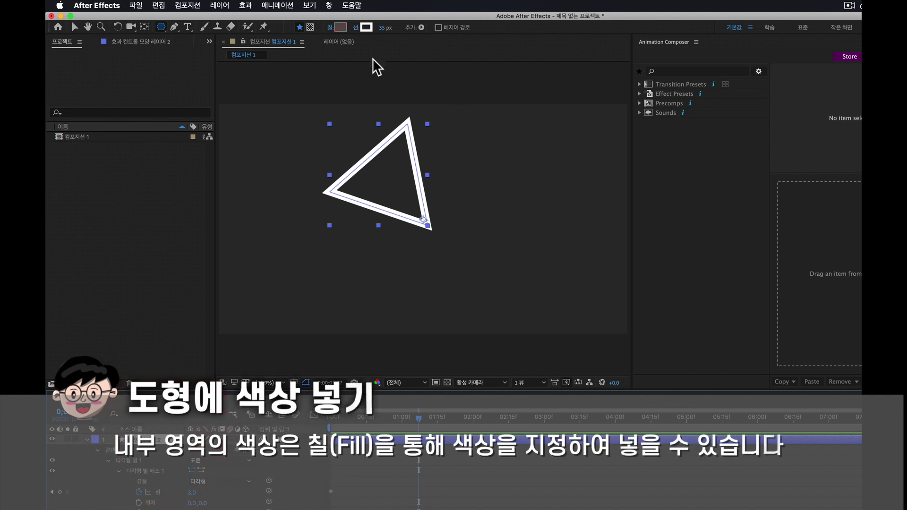
Fill the triangle with a mint-green colour.
click(341, 27)
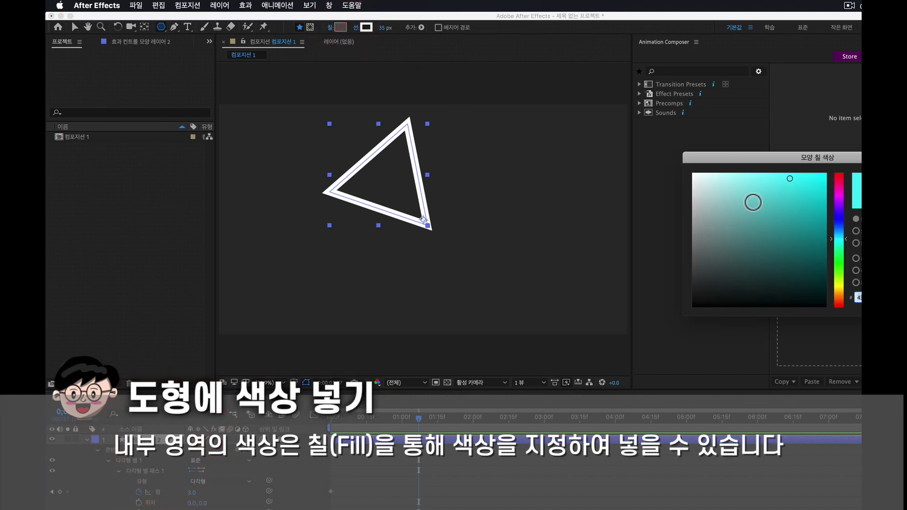
drag(843, 223, 840, 270)
key(Return)
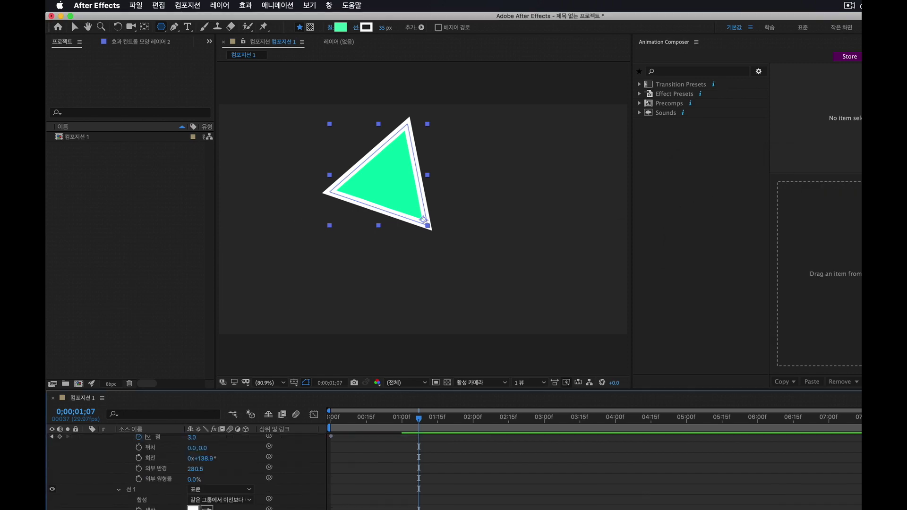
Set Stroke 1's Line Cap to Round Cap and Line Join to Round Join.
scroll(280, 391, down, 1)
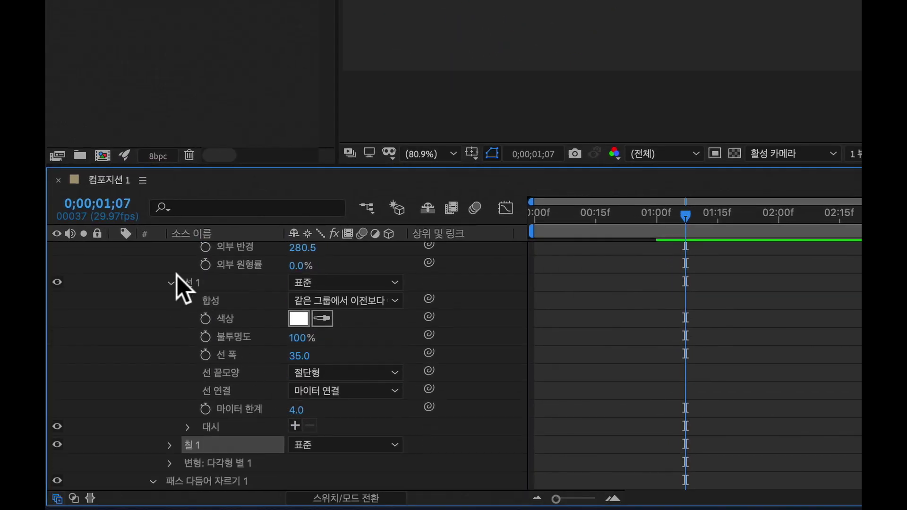
click(327, 373)
click(333, 391)
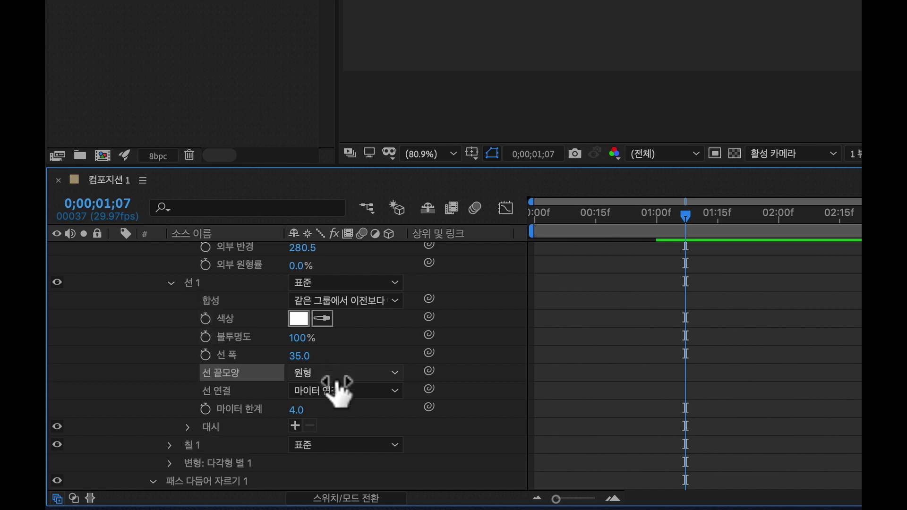
click(337, 397)
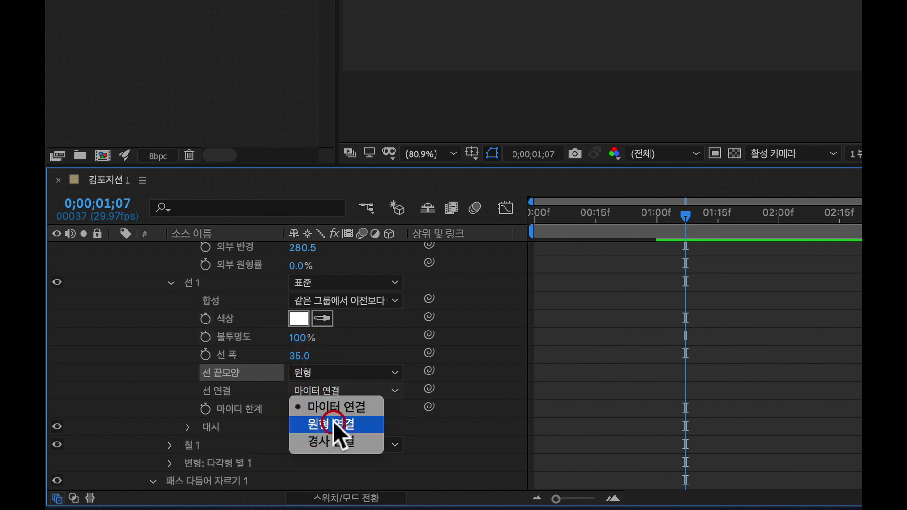
click(333, 422)
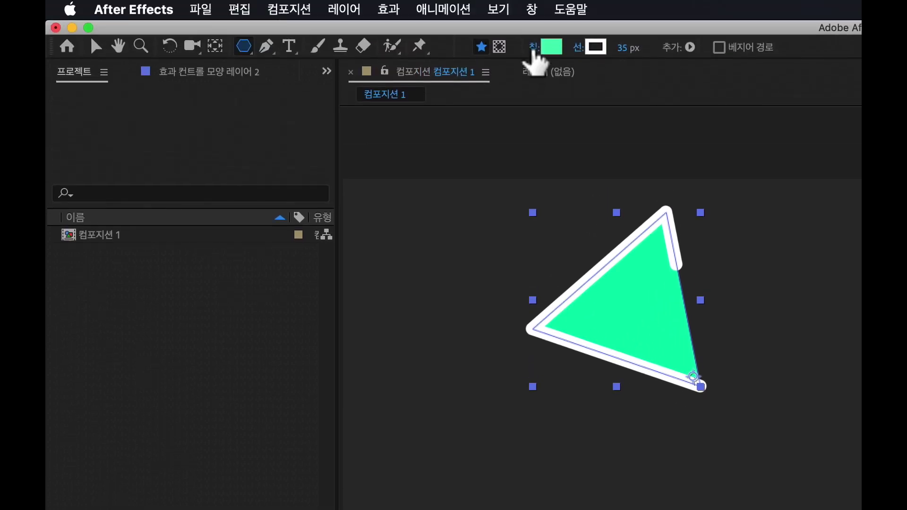
Set the triangle's fill to None and preview the white outline drawing on.
click(534, 47)
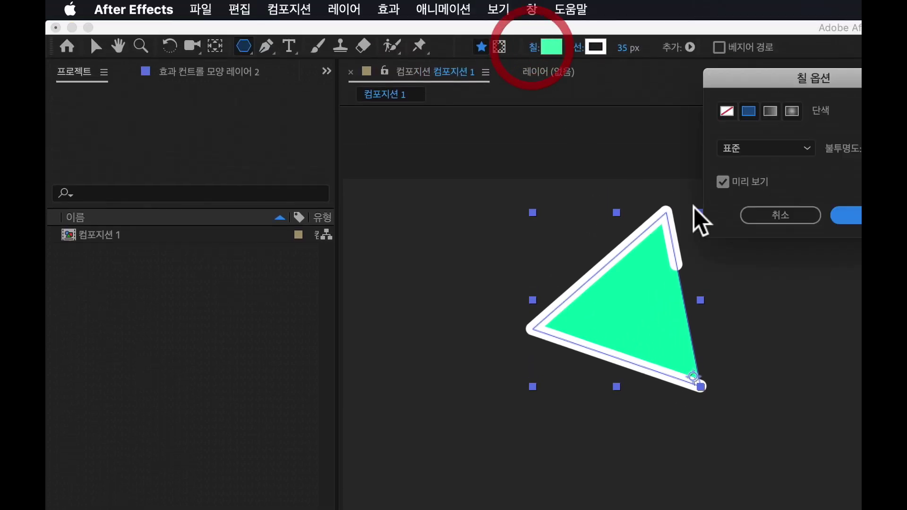
click(728, 112)
key(Return)
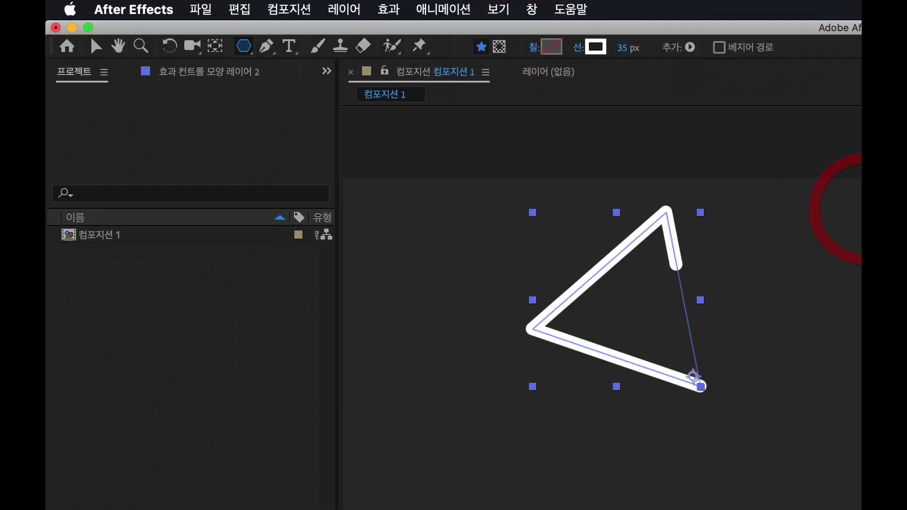
key(space)
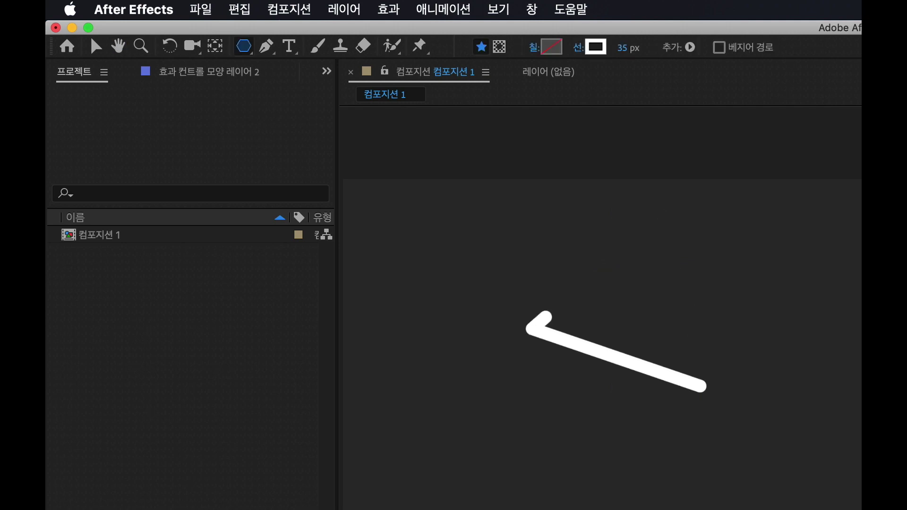
click(693, 377)
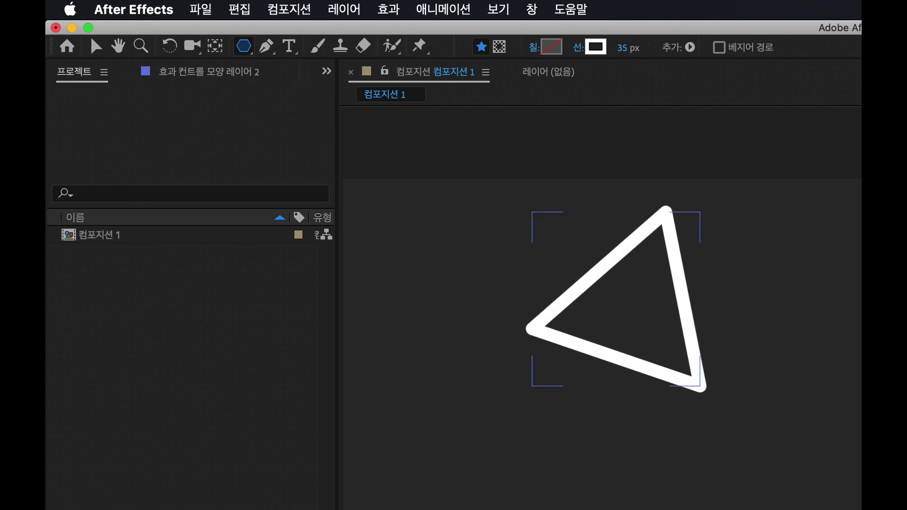
click(694, 377)
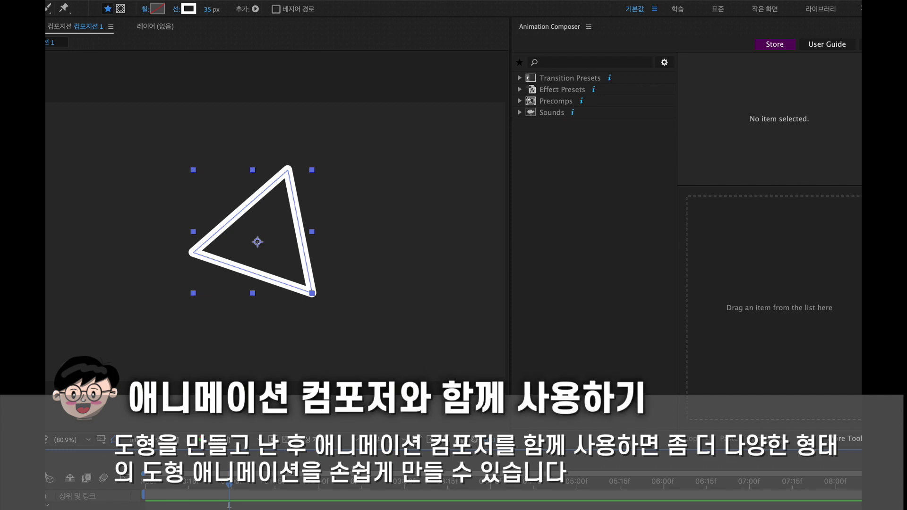
Apply Animation Composer's Bounce Scale preset from 2D Layer Transformations > Scale as the triangle's In transition.
key(Home)
click(519, 77)
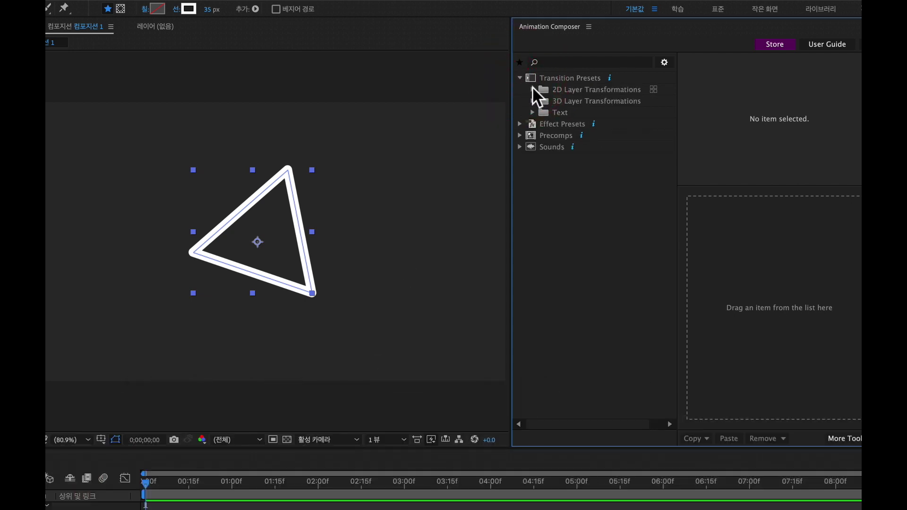
click(533, 90)
click(545, 157)
click(545, 158)
click(546, 158)
click(558, 170)
click(615, 181)
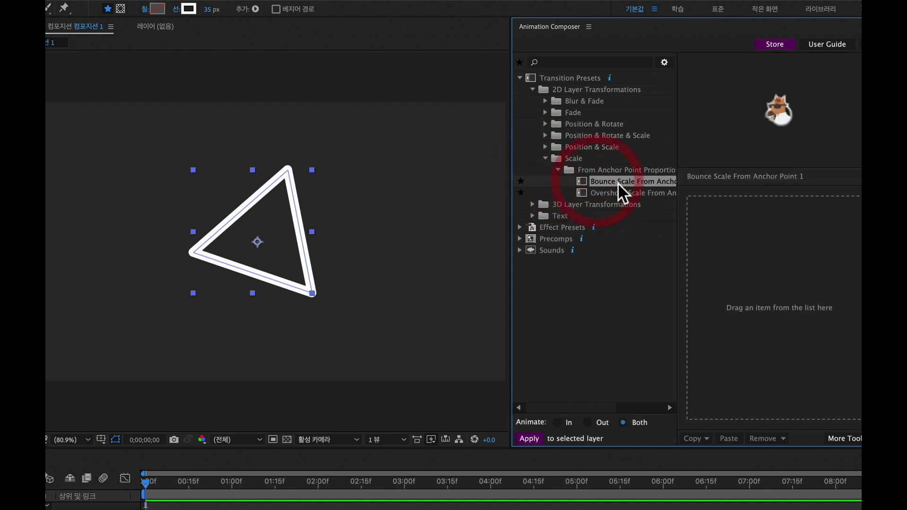
drag(617, 182, 724, 255)
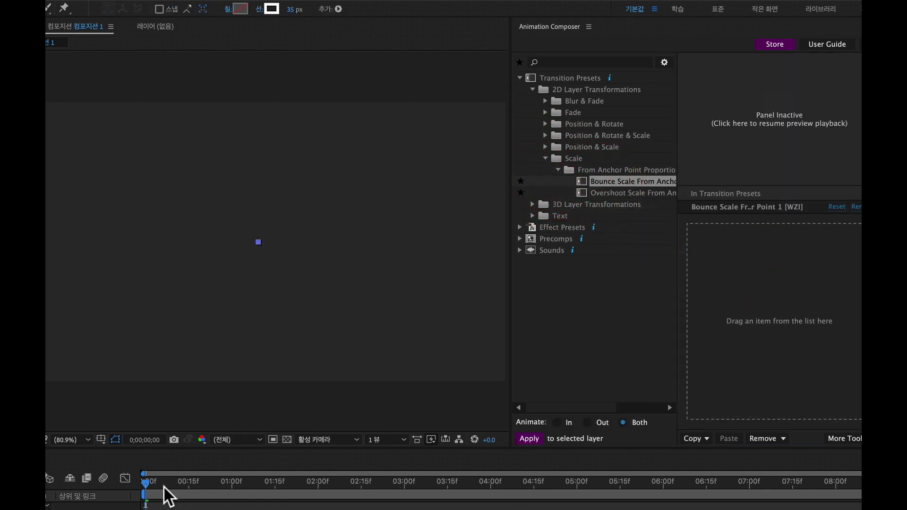
Preview the triangle's bounce-in animation from the start.
click(123, 489)
key(space)
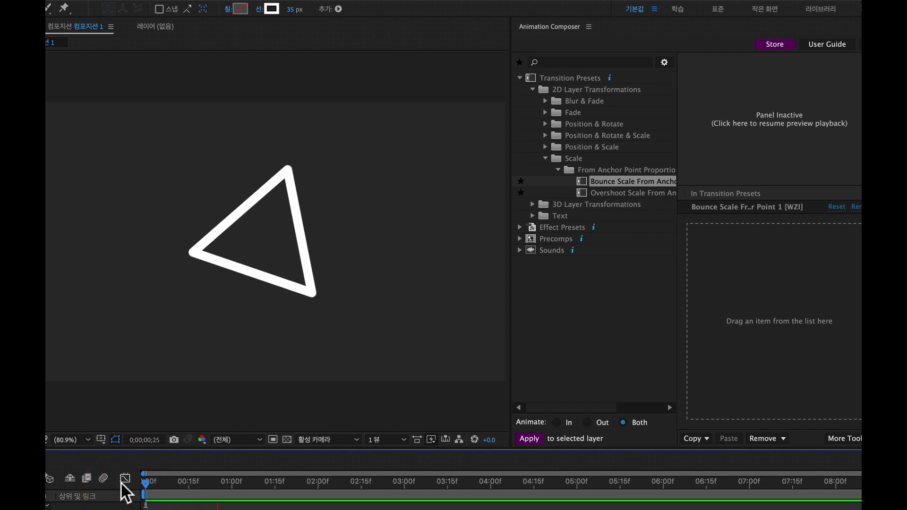
click(278, 242)
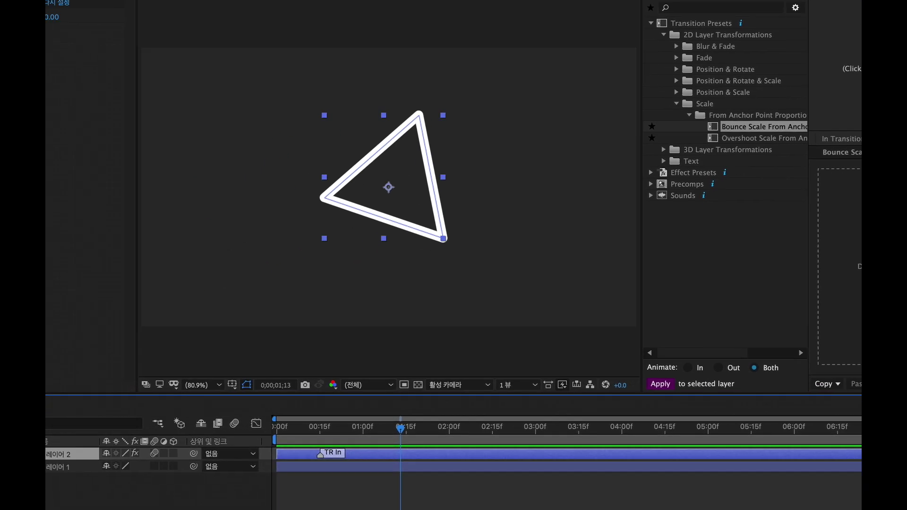
click(177, 458)
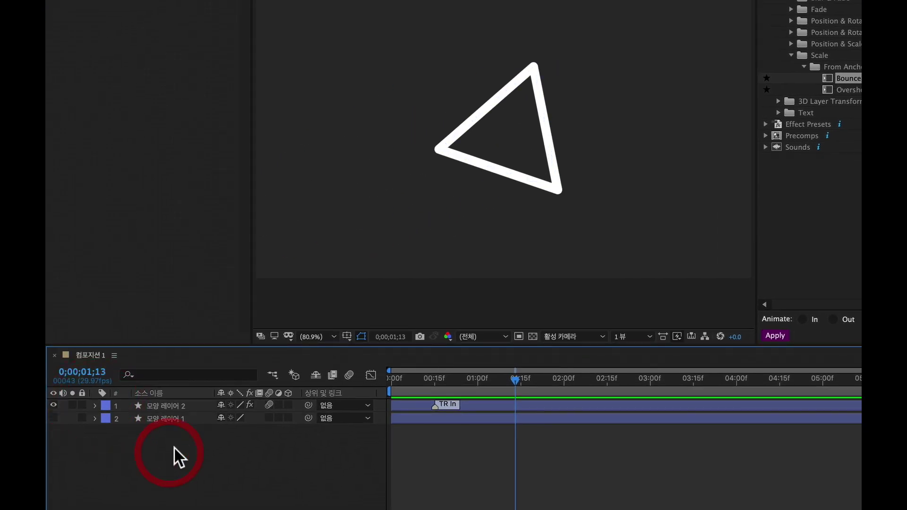
Hide the triangle layer and add a new empty shape layer.
click(53, 406)
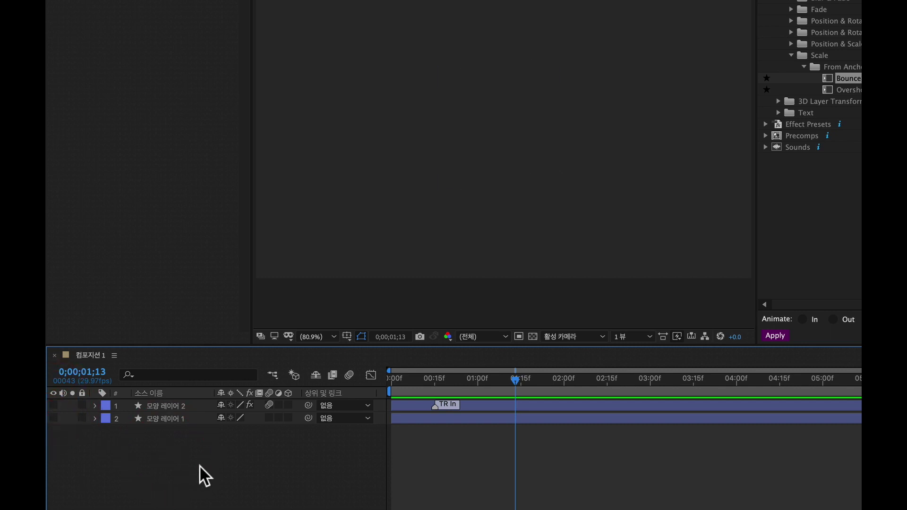
right_click(225, 449)
mouse_move(254, 455)
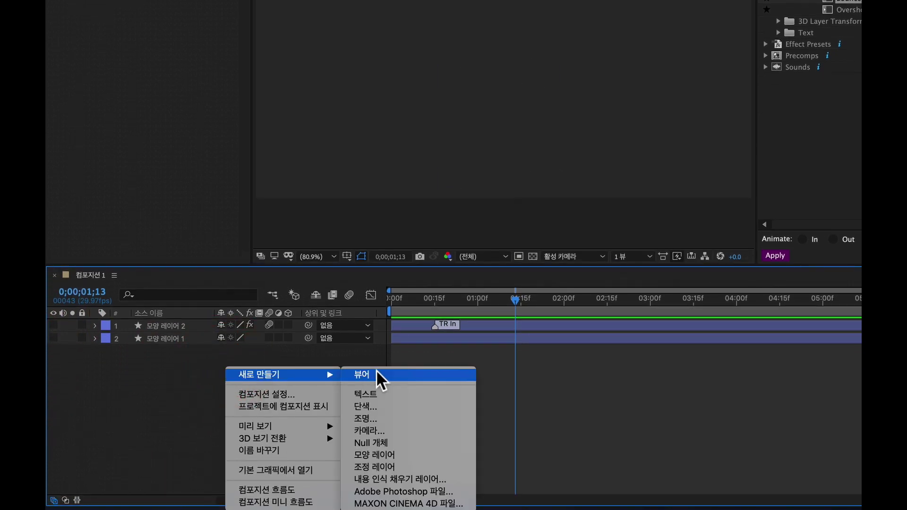
click(393, 458)
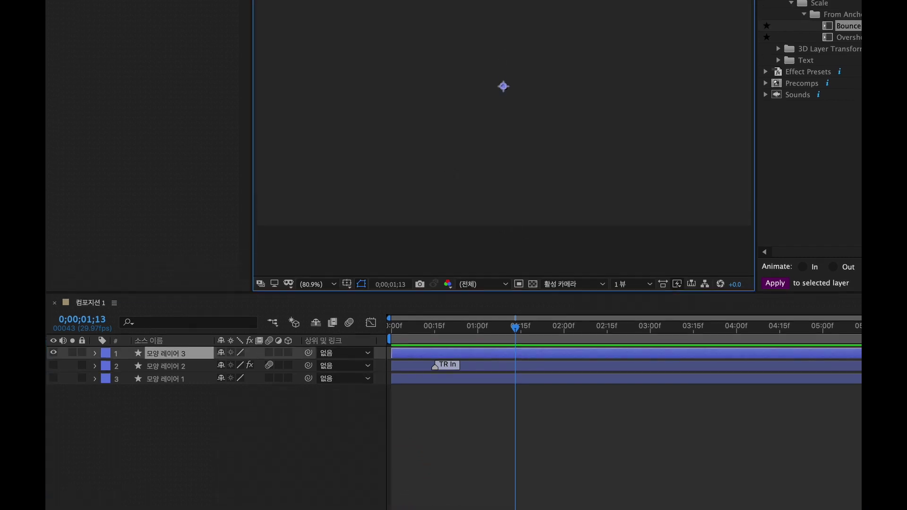
Shift-drag a white-stroked perfect circle with the Ellipse Tool in the composition.
click(186, 32)
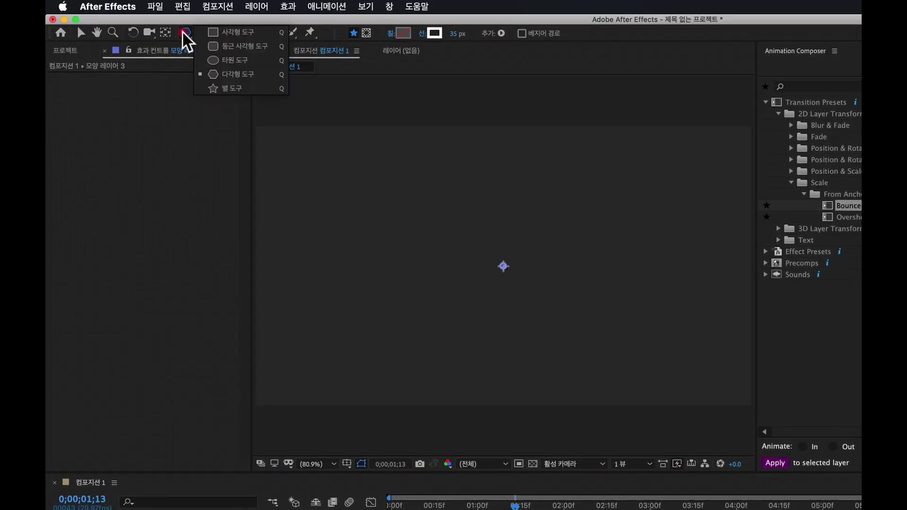
click(209, 58)
click(465, 230)
drag(452, 201, 562, 328)
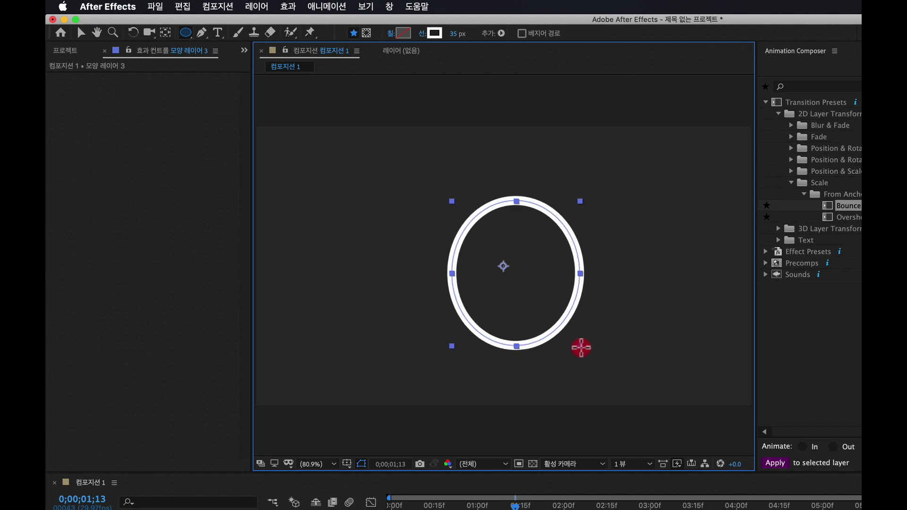
mouse_move(562, 328)
mouse_down()
mouse_move(633, 342)
mouse_move(617, 305)
mouse_up()
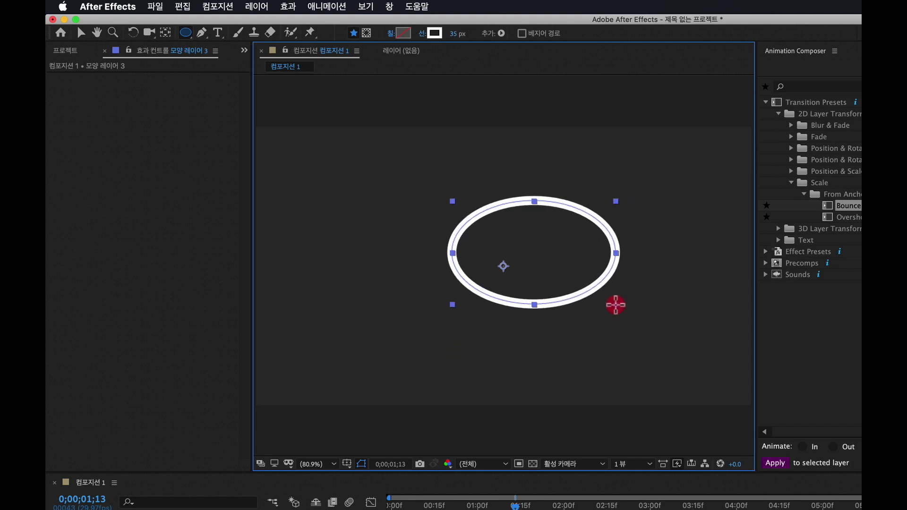
key(shift)
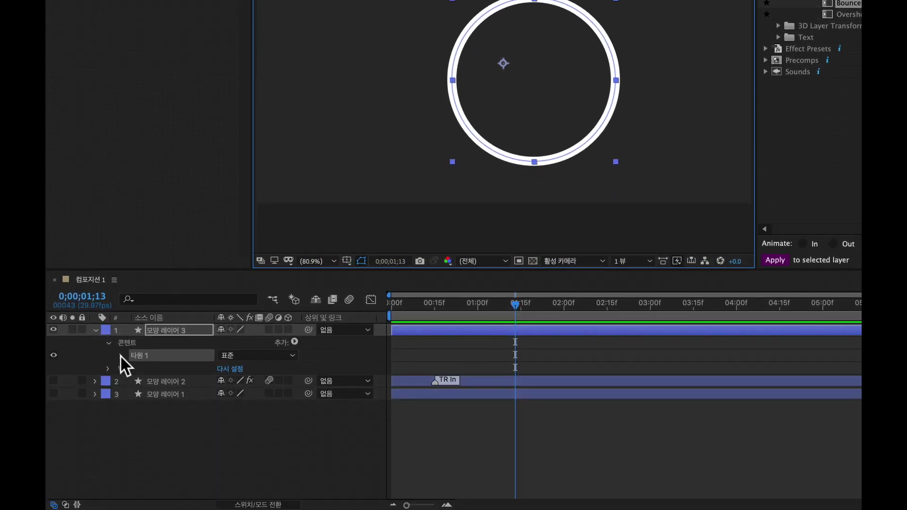
Reset Ellipse 1's Transform Position to centre the circle in the composition.
click(120, 355)
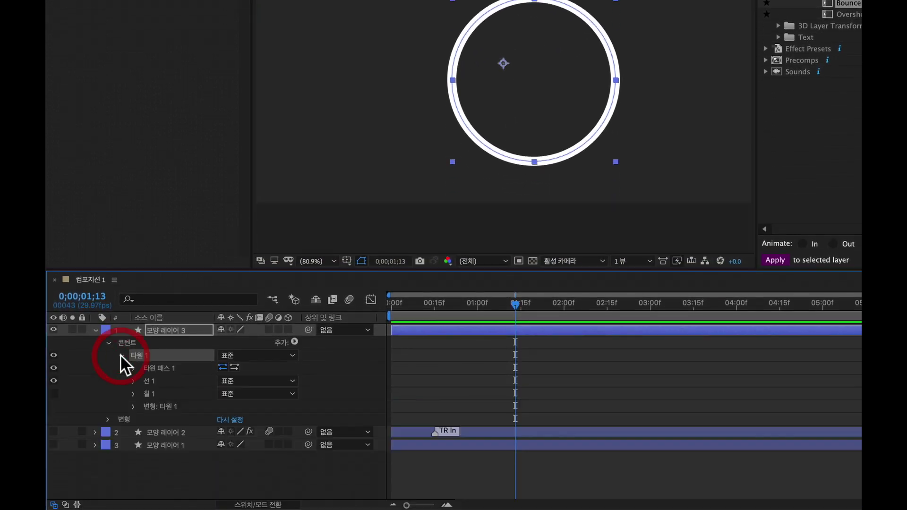
click(133, 408)
click(168, 429)
right_click(170, 429)
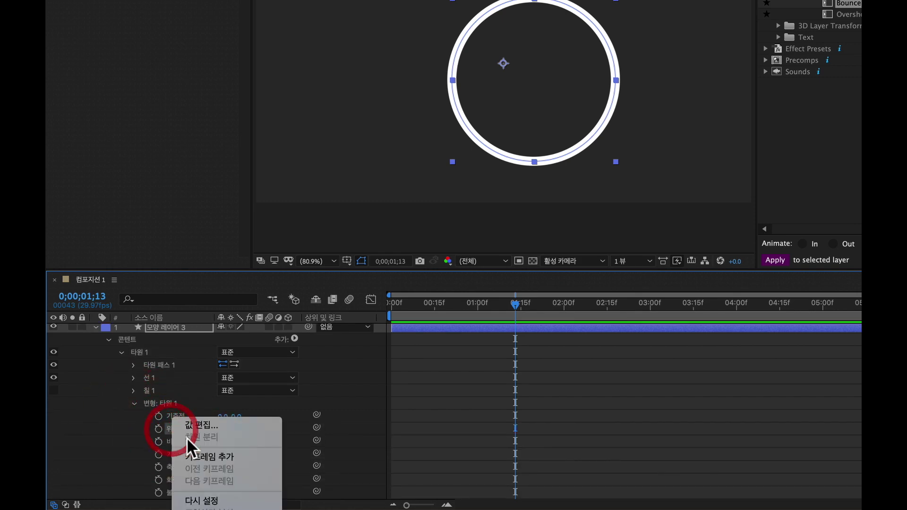
click(220, 449)
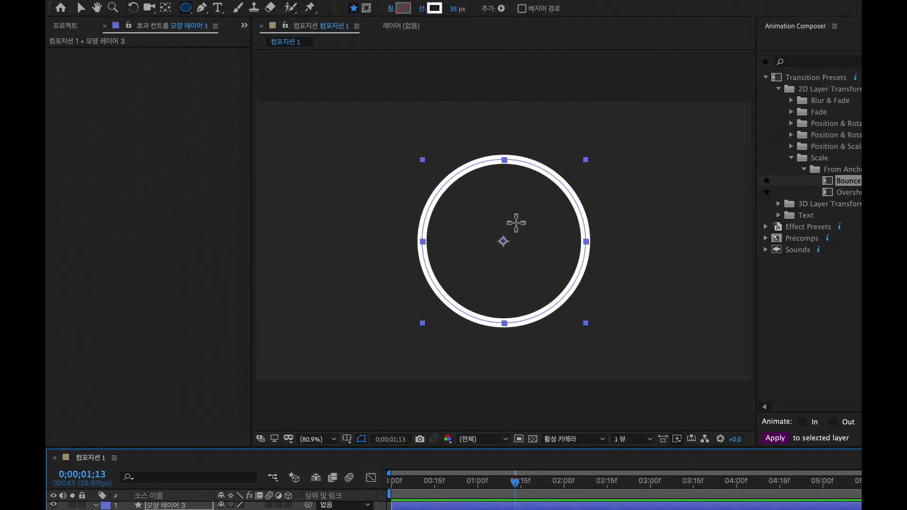
Fill the circle with green 68F8C5 and set its stroke to None.
click(403, 9)
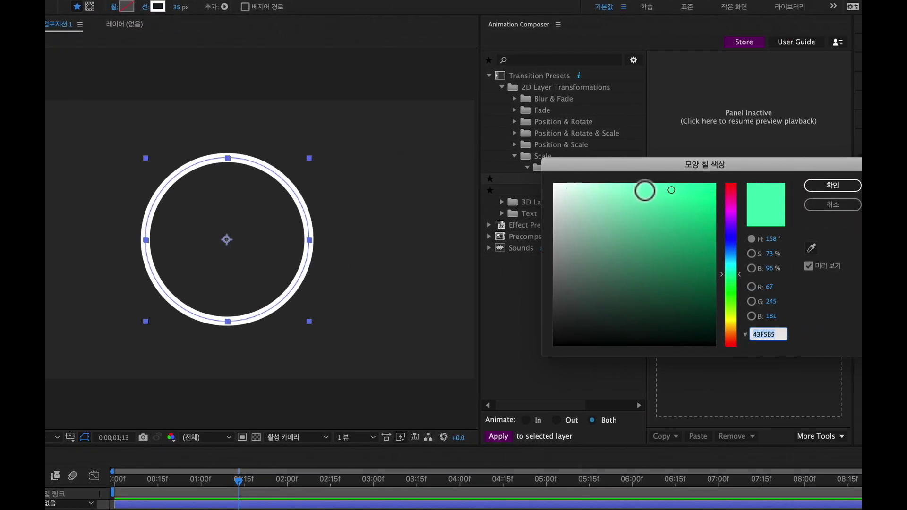
click(759, 187)
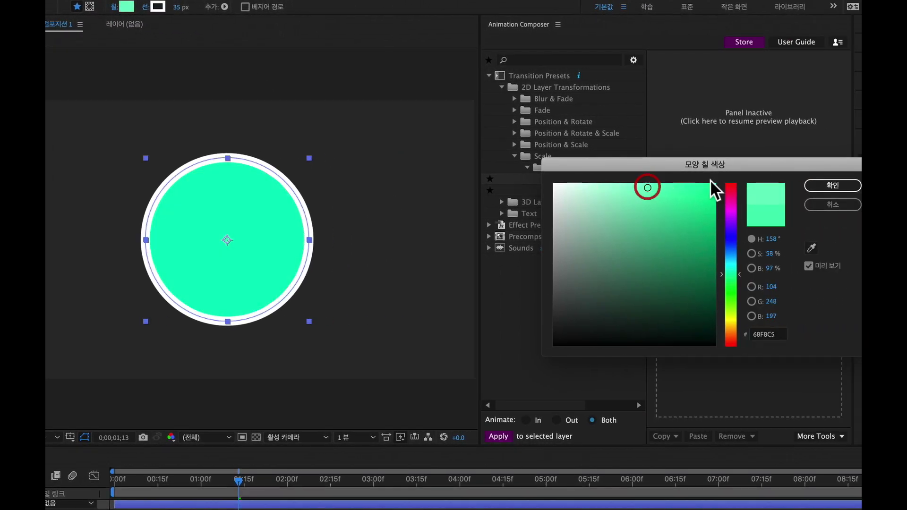
click(833, 186)
click(157, 7)
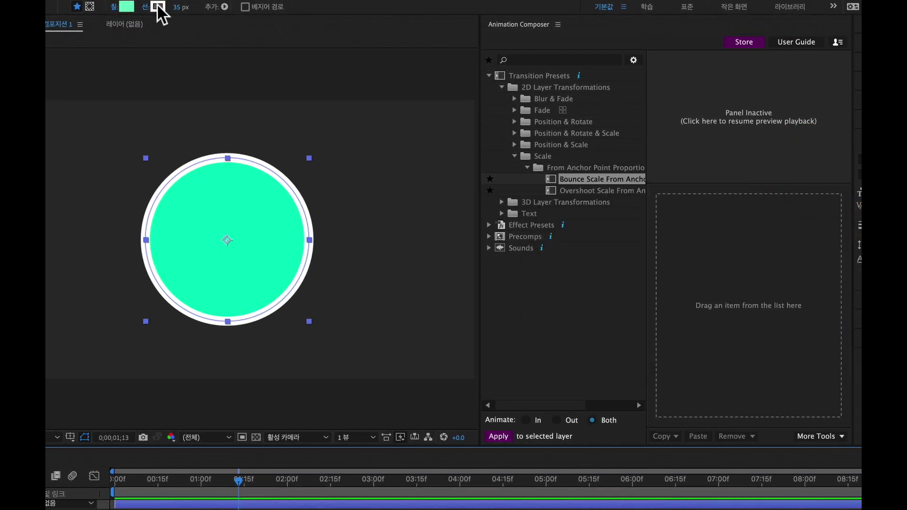
click(814, 205)
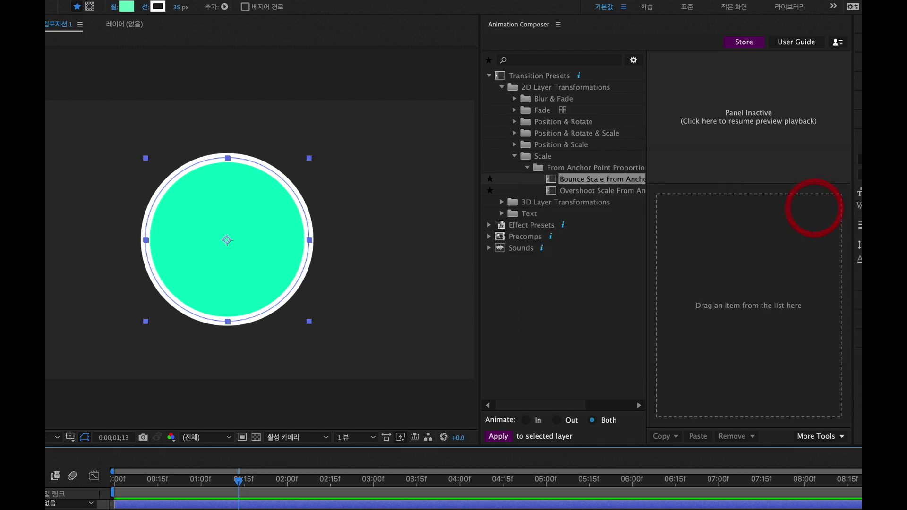
click(145, 7)
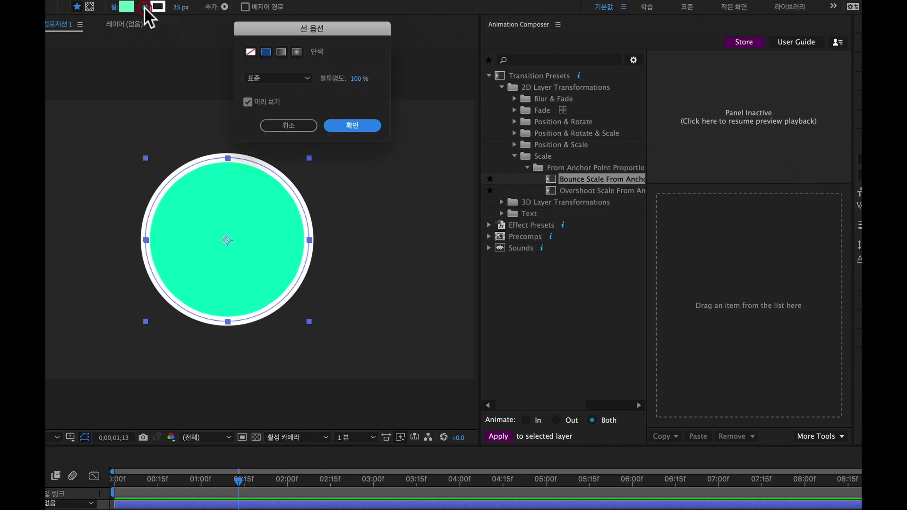
click(250, 52)
click(352, 126)
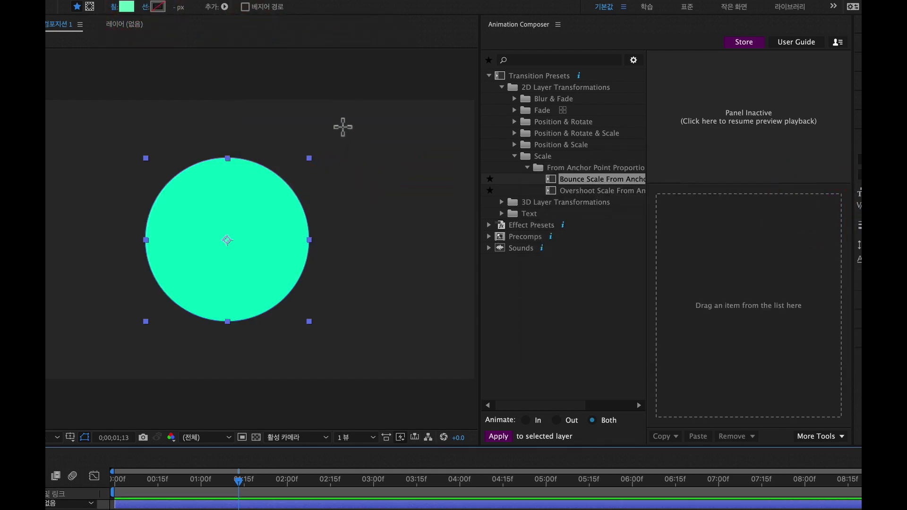
Apply the Bounce Scale preset as the circle's in-transition and play it.
drag(594, 182, 688, 233)
drag(164, 479, 102, 483)
key(space)
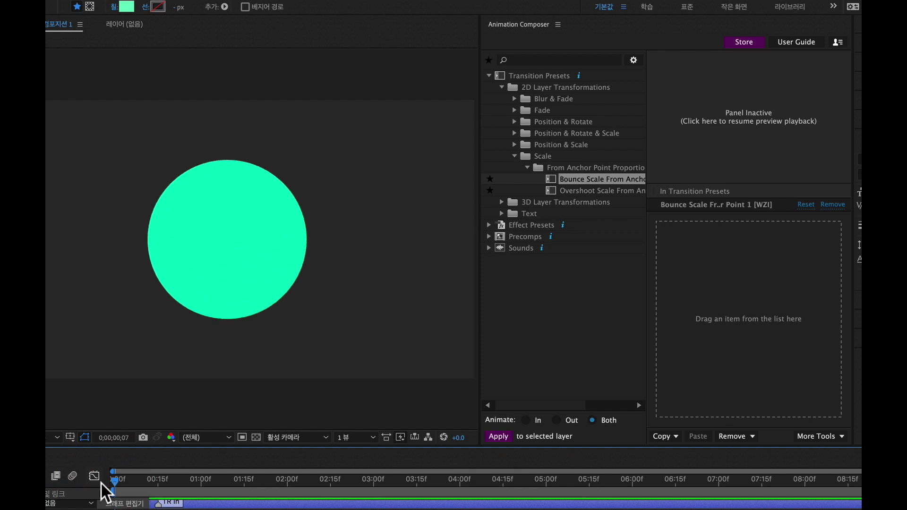
Stop the preview and select the green circle layer.
click(266, 302)
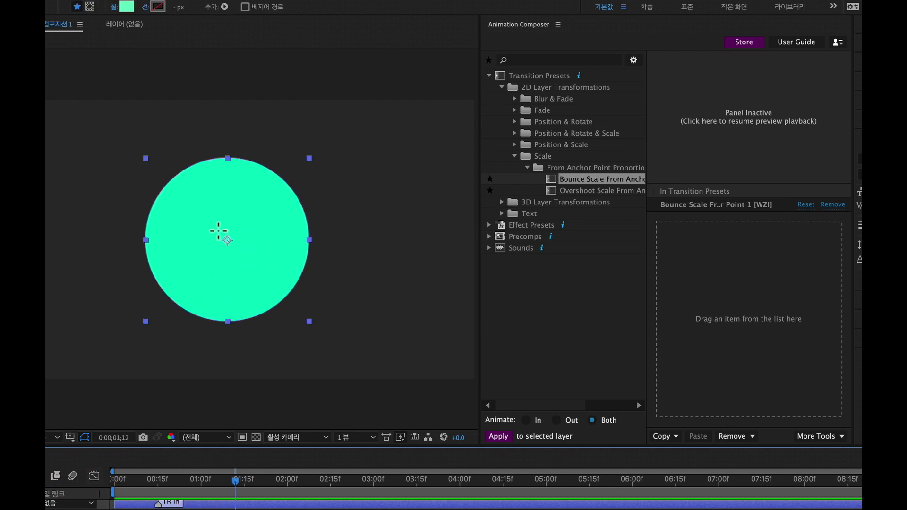